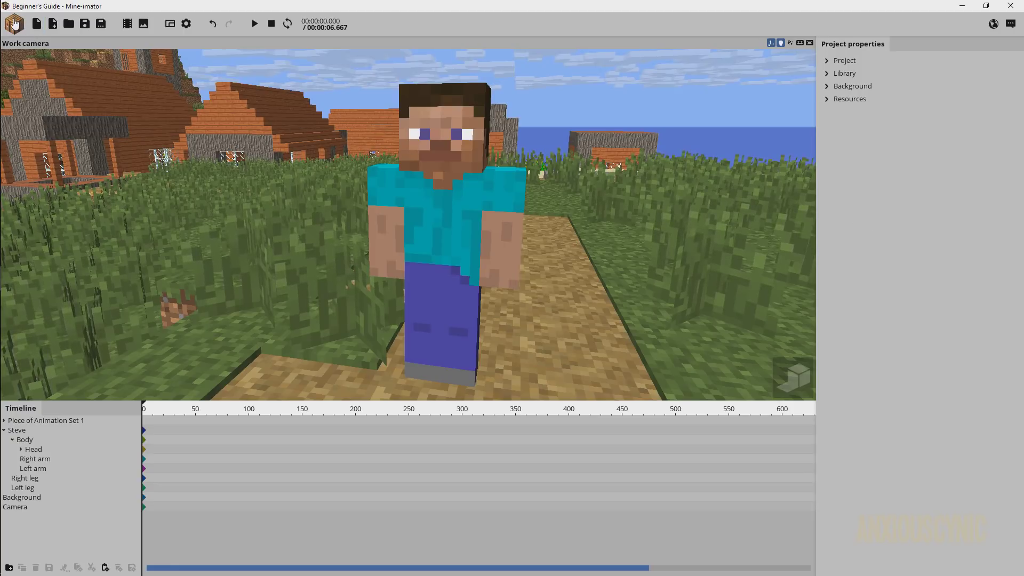
# - Add a diamond sword item to the scene beside Steve, leaving Bounce off
pyautogui.click(14, 24)
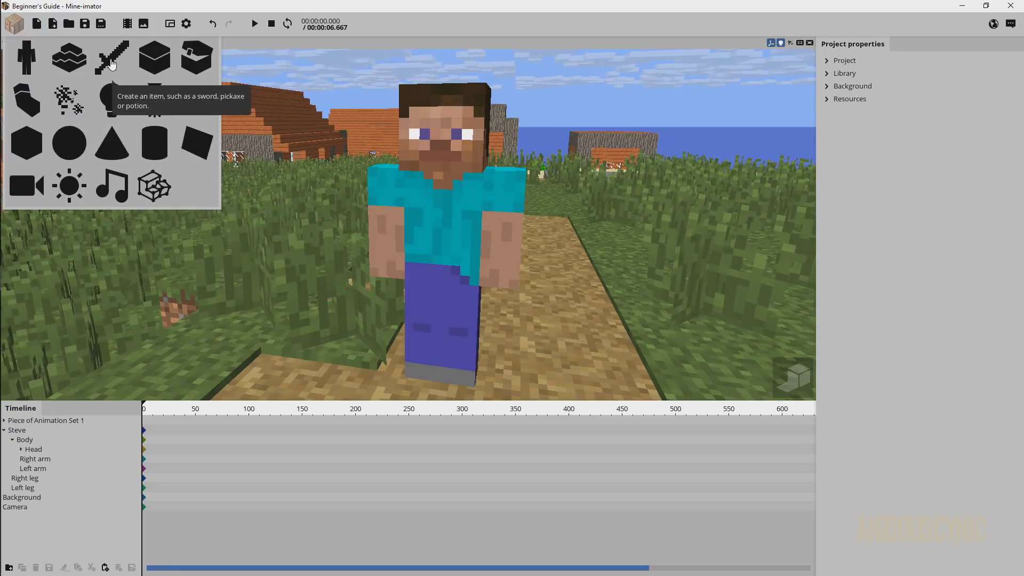
pyautogui.click(111, 64)
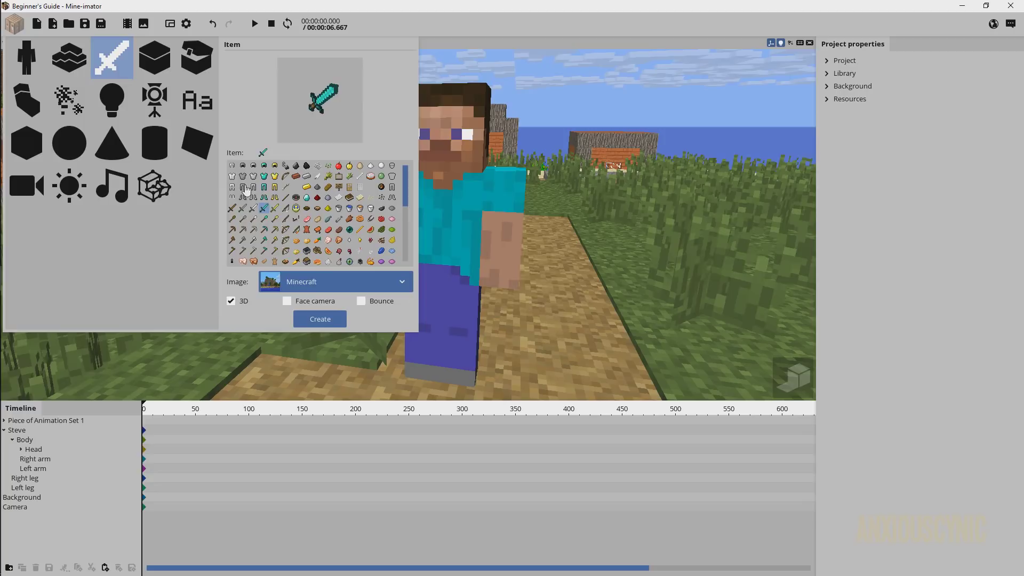
pyautogui.scroll(-2, 406, 186)
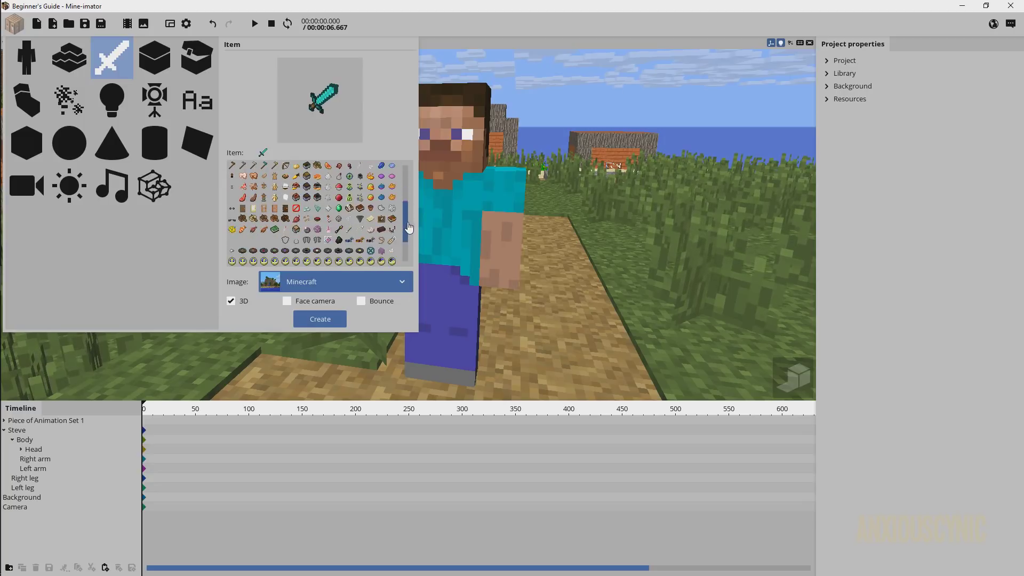
pyautogui.scroll(2, 407, 186)
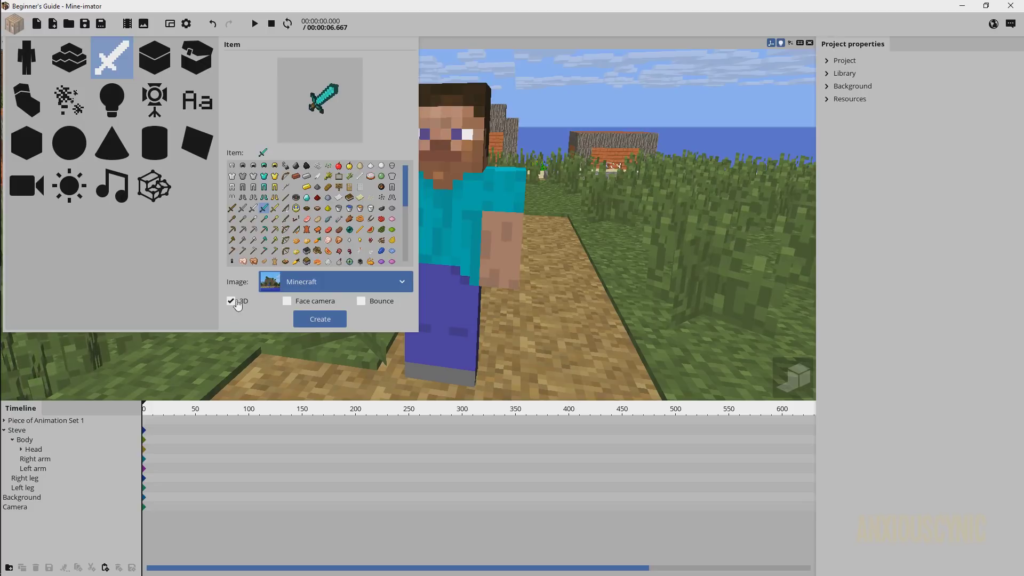
pyautogui.click(361, 303)
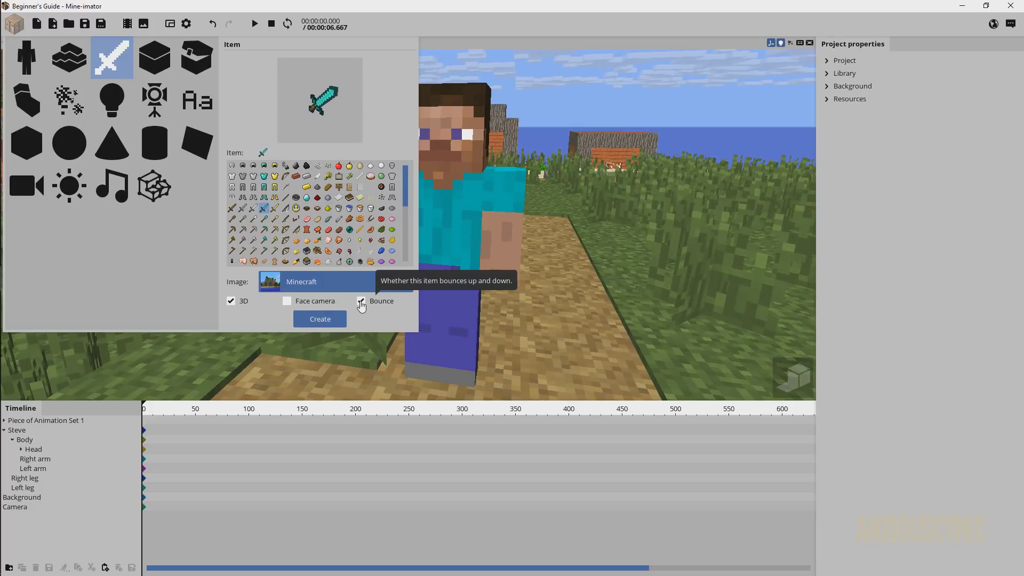
pyautogui.click(362, 304)
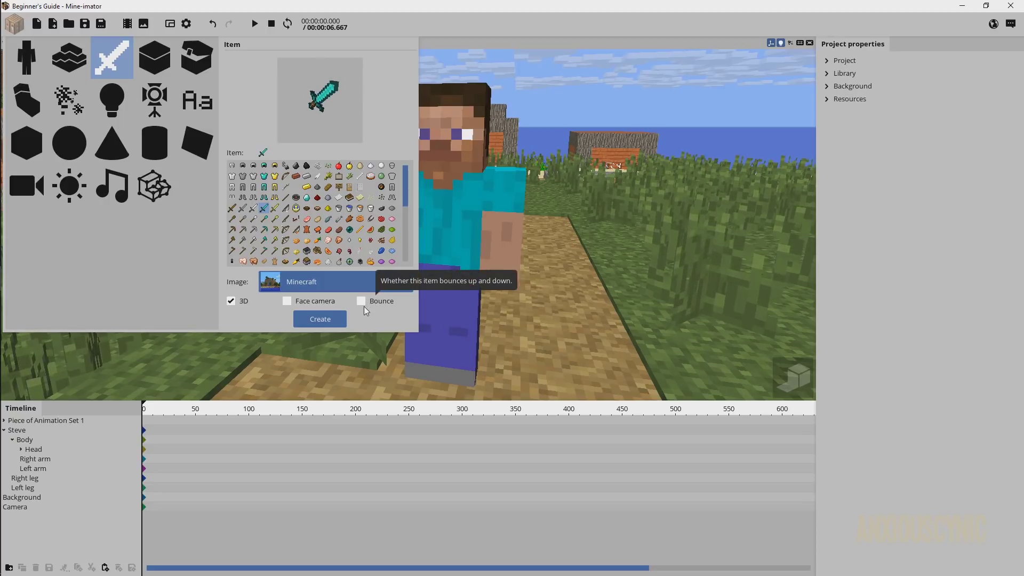
pyautogui.click(321, 320)
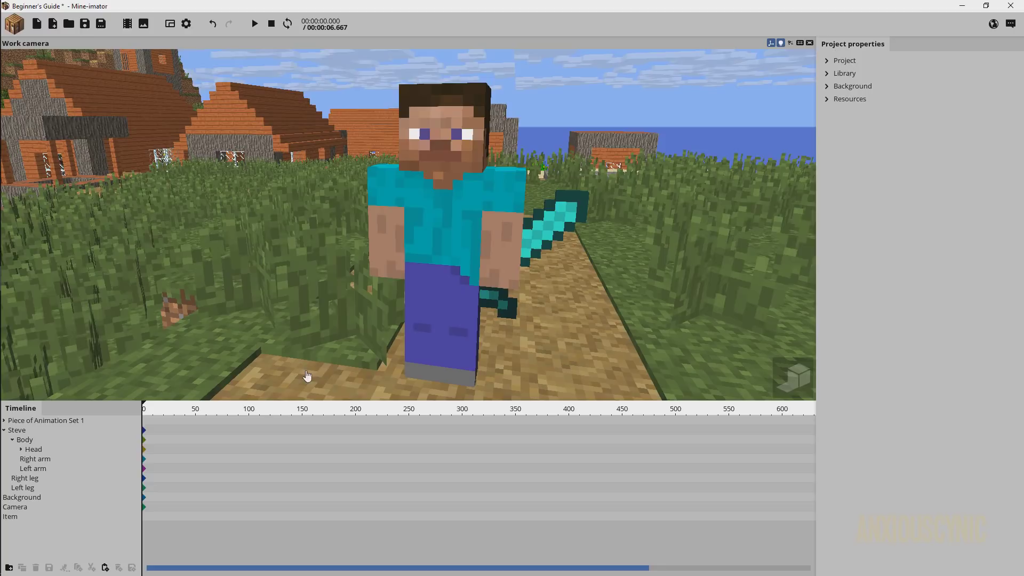
# - Rotate the diamond sword horizontal and slide it next to Steve's right hand
pyautogui.click(549, 231)
pyautogui.moveTo(533, 234); pyautogui.dragTo(517, 231, button='right')
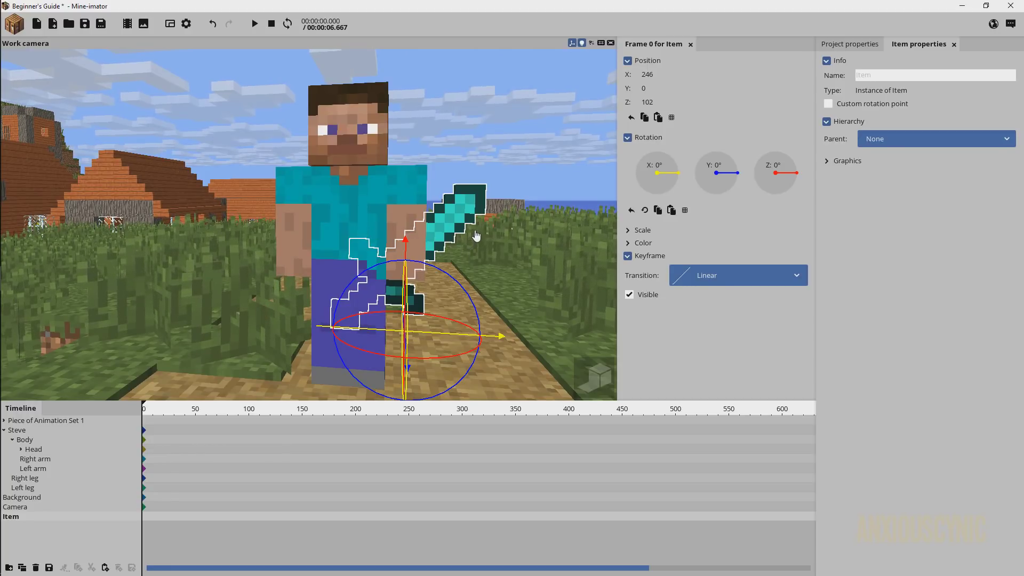
pyautogui.moveTo(429, 318)
pyautogui.mouseDown()
pyautogui.moveTo(458, 349)
pyautogui.moveTo(432, 335)
pyautogui.mouseUp()
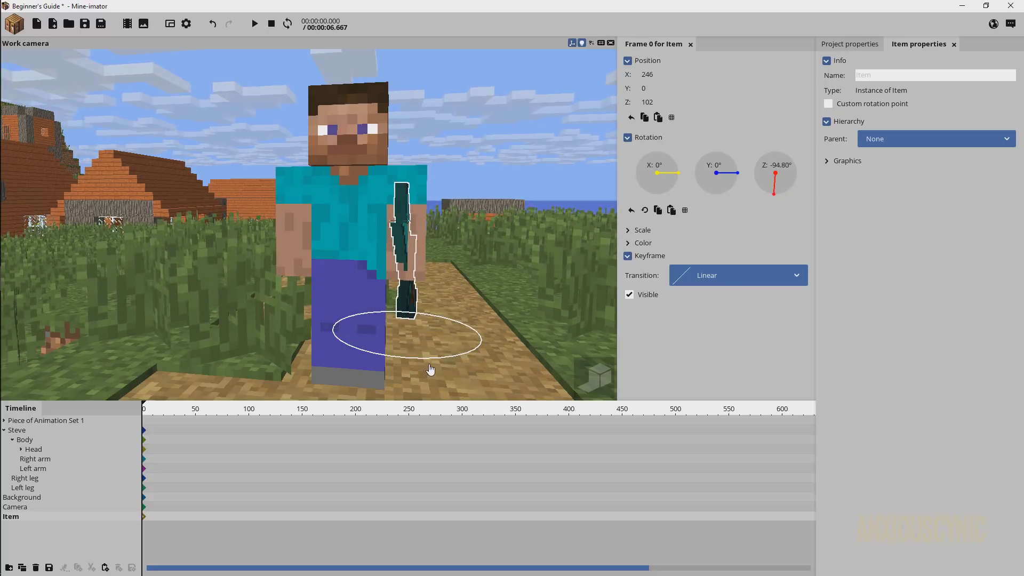
pyautogui.moveTo(432, 335); pyautogui.dragTo(316, 329)
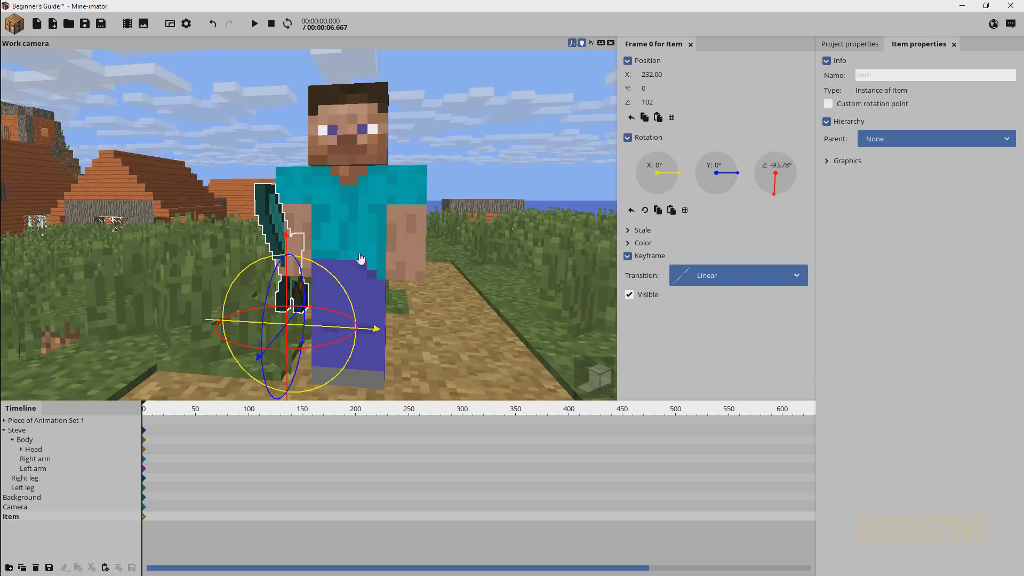
pyautogui.moveTo(361, 264)
pyautogui.mouseDown(button='middle')
pyautogui.moveTo(304, 268)
pyautogui.moveTo(336, 264)
pyautogui.mouseUp(button='middle')
pyautogui.moveTo(340, 311); pyautogui.dragTo(352, 301)
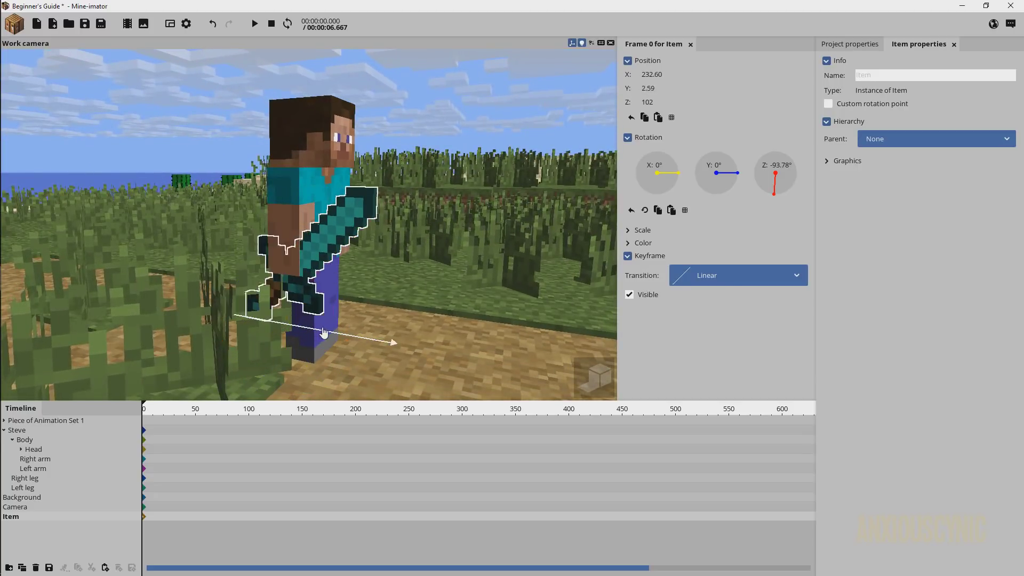
pyautogui.moveTo(334, 264)
pyautogui.mouseDown()
pyautogui.moveTo(352, 256)
pyautogui.moveTo(312, 257)
pyautogui.mouseUp()
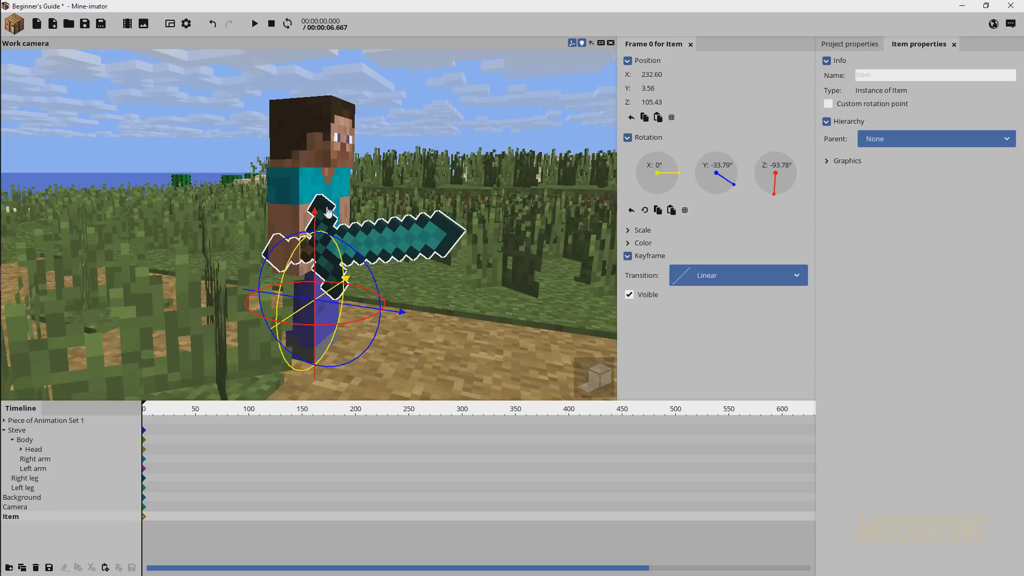
pyautogui.click(291, 200)
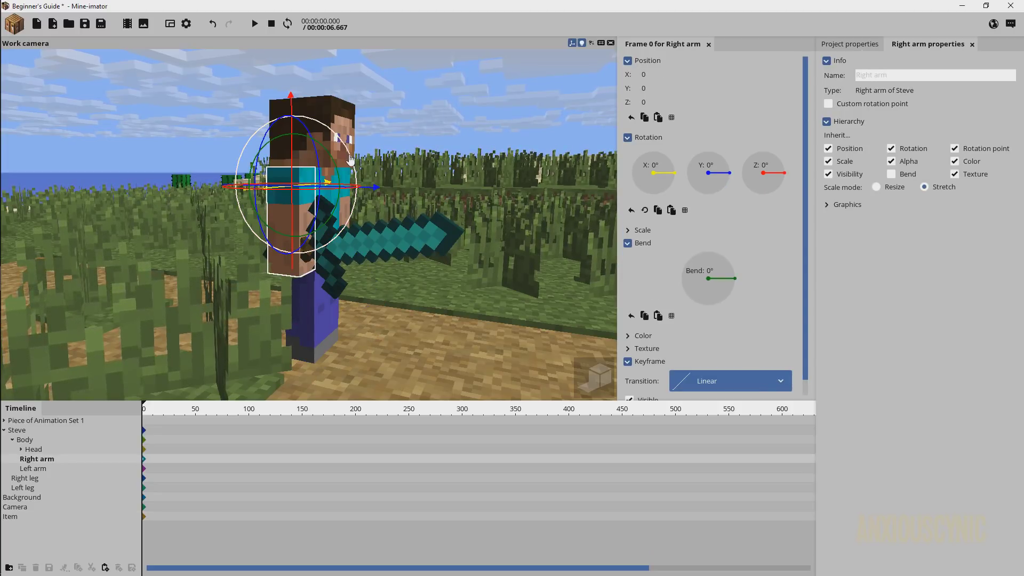
pyautogui.moveTo(350, 160); pyautogui.dragTo(382, 188)
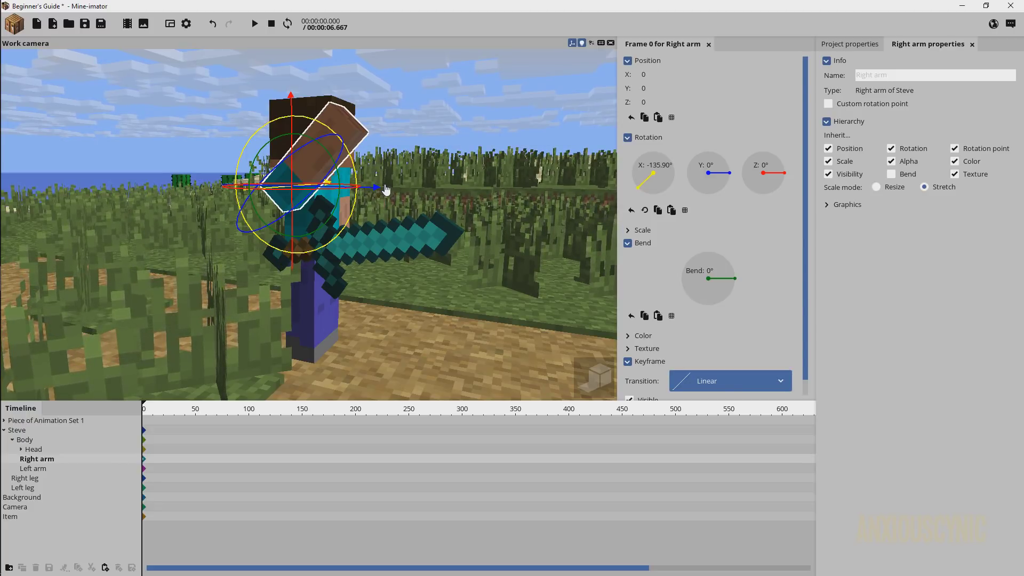
pyautogui.rightClick(654, 182)
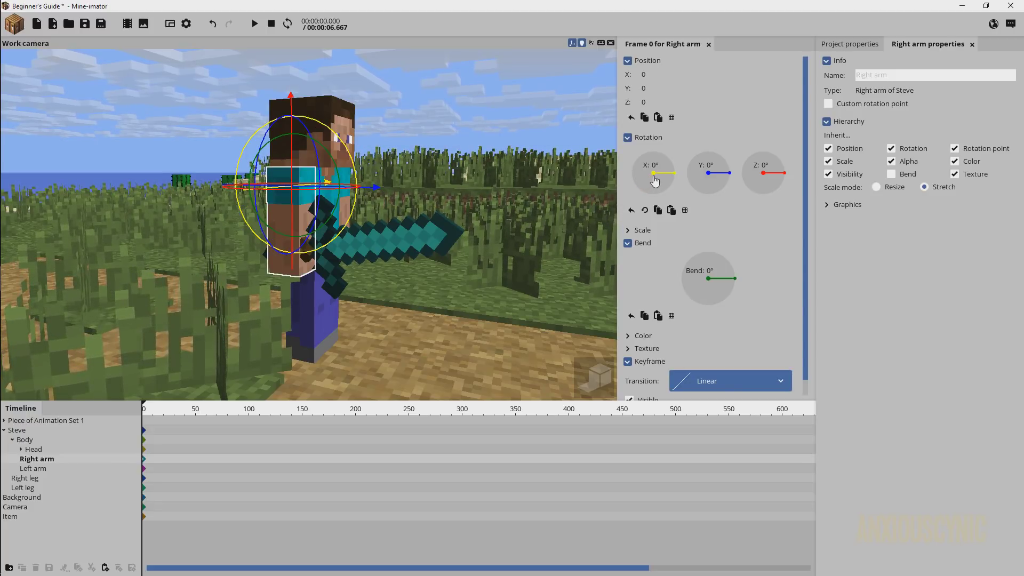
pyautogui.click(415, 250)
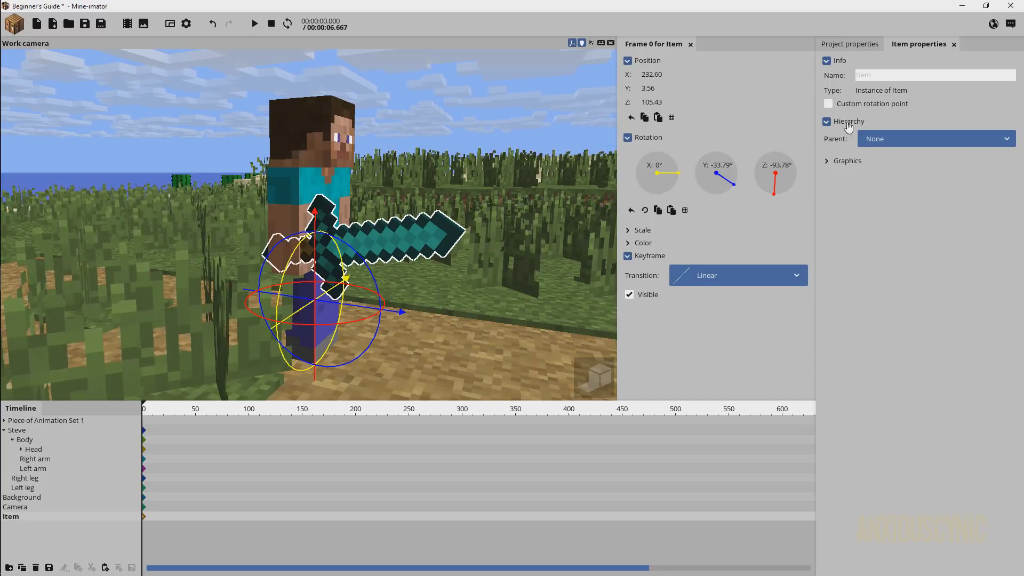
# - Parent the sword to Steve's Right arm and orbit the view to find it
pyautogui.click(898, 141)
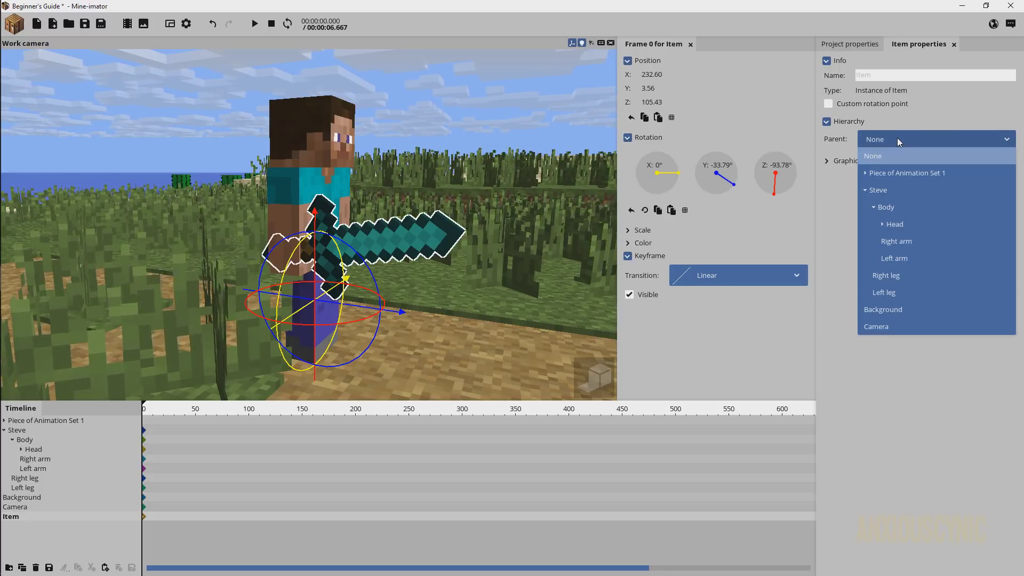
pyautogui.click(896, 242)
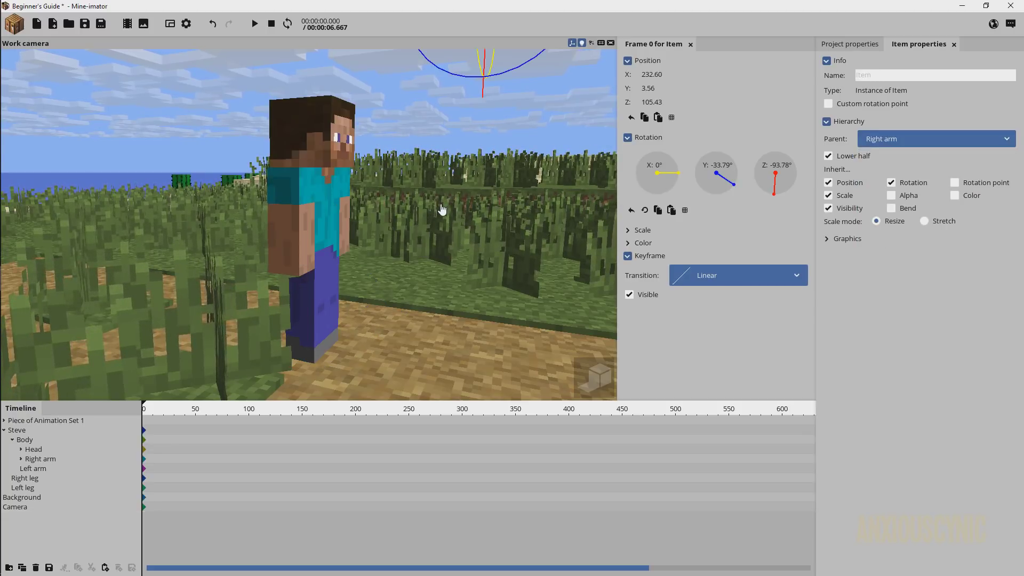
pyautogui.moveTo(309, 224); pyautogui.dragTo(337, 280, button='right')
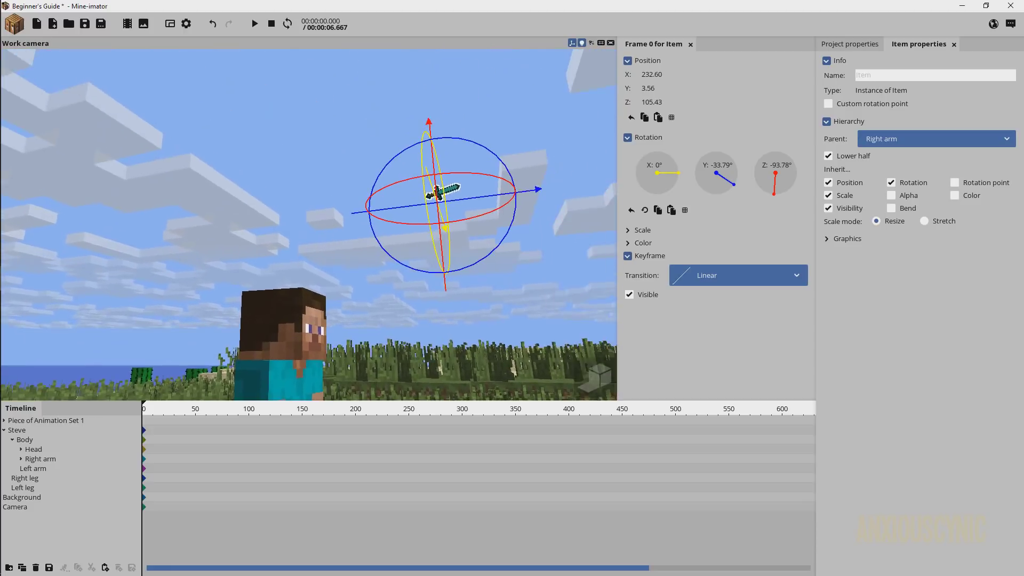
pyautogui.moveTo(443, 244); pyautogui.dragTo(453, 246, button='right')
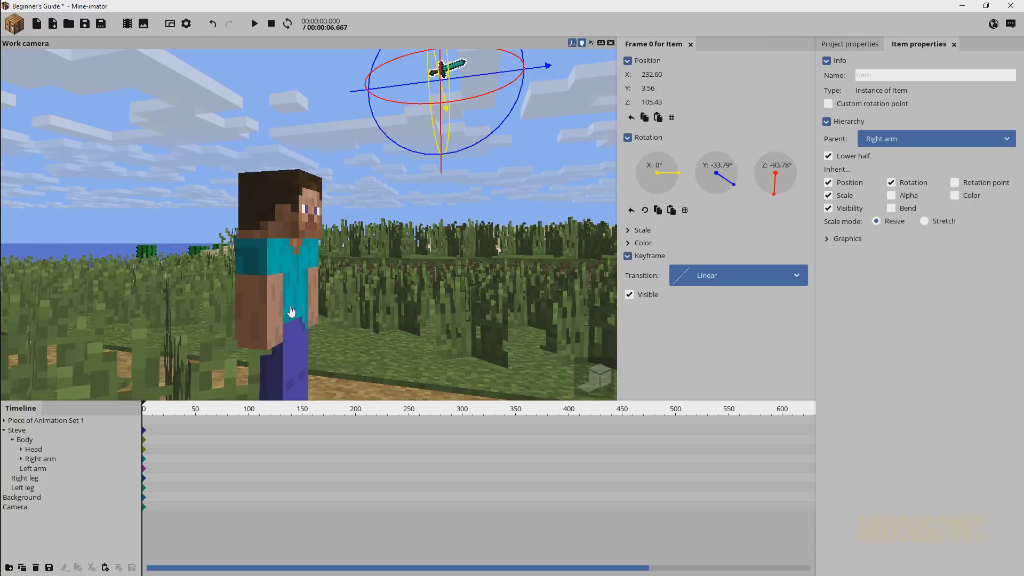
# - Reset the sword's Position Z, Y and X values to 0
pyautogui.rightClick(653, 102)
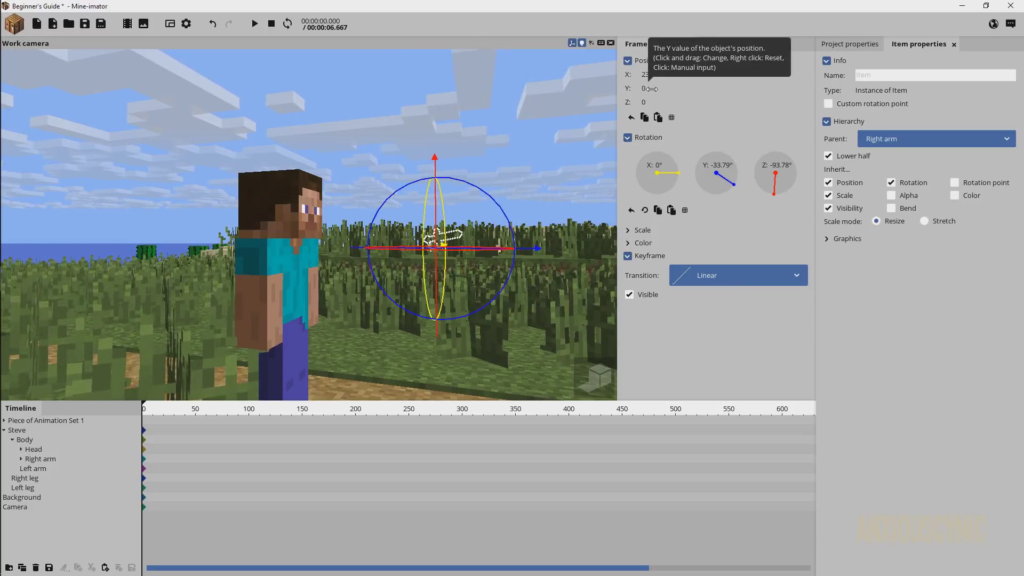
pyautogui.rightClick(653, 88)
pyautogui.rightClick(650, 75)
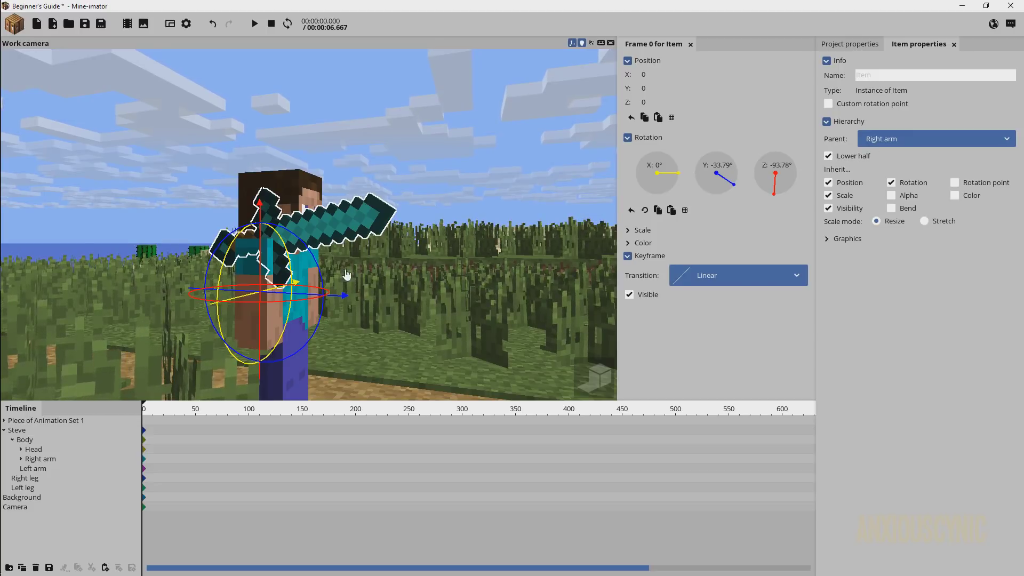
# - Test-bend Steve's right arm, then untick Lower half for the sword
pyautogui.click(273, 325)
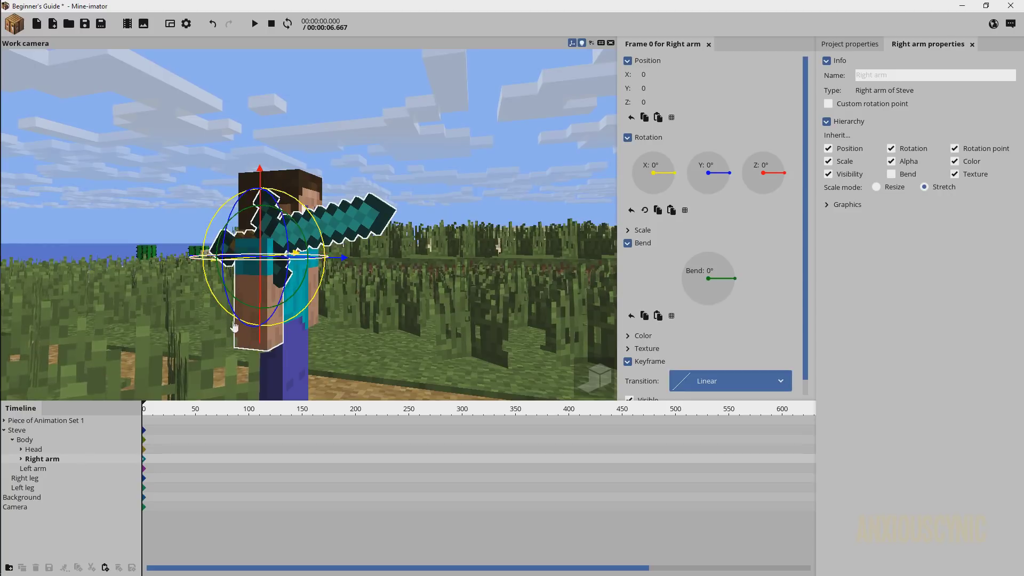
pyautogui.moveTo(300, 234); pyautogui.dragTo(286, 268)
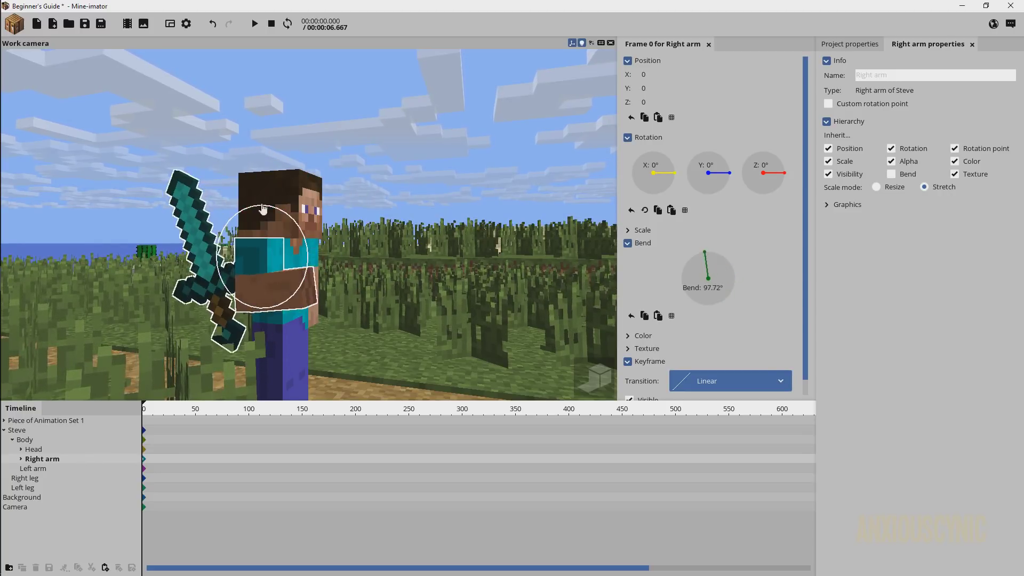
pyautogui.moveTo(286, 269); pyautogui.dragTo(308, 232)
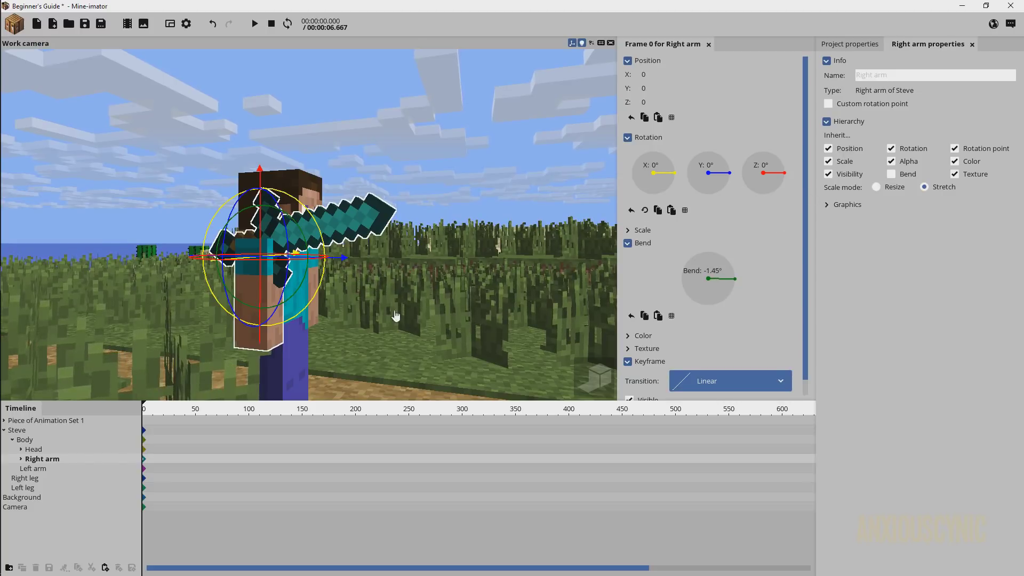
pyautogui.click(361, 221)
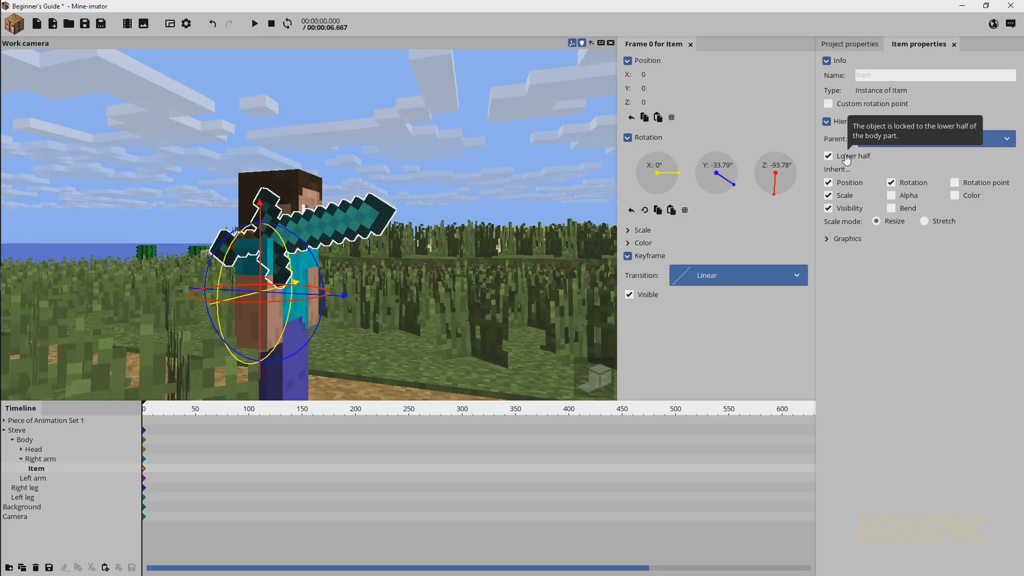
pyautogui.click(848, 159)
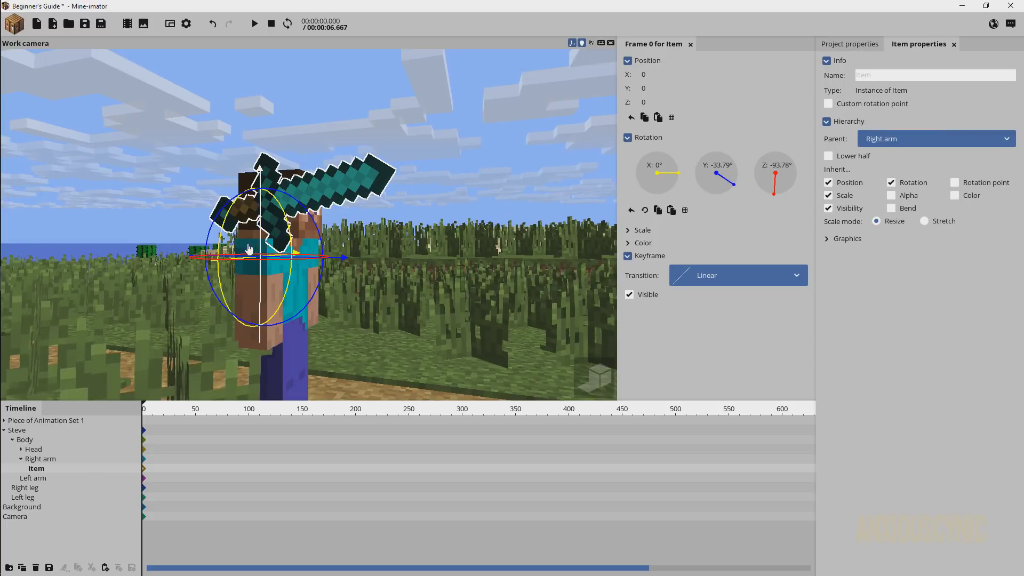
# - Bend the right arm again, re-tick Lower half for the sword, and try a Y rotation
pyautogui.click(273, 296)
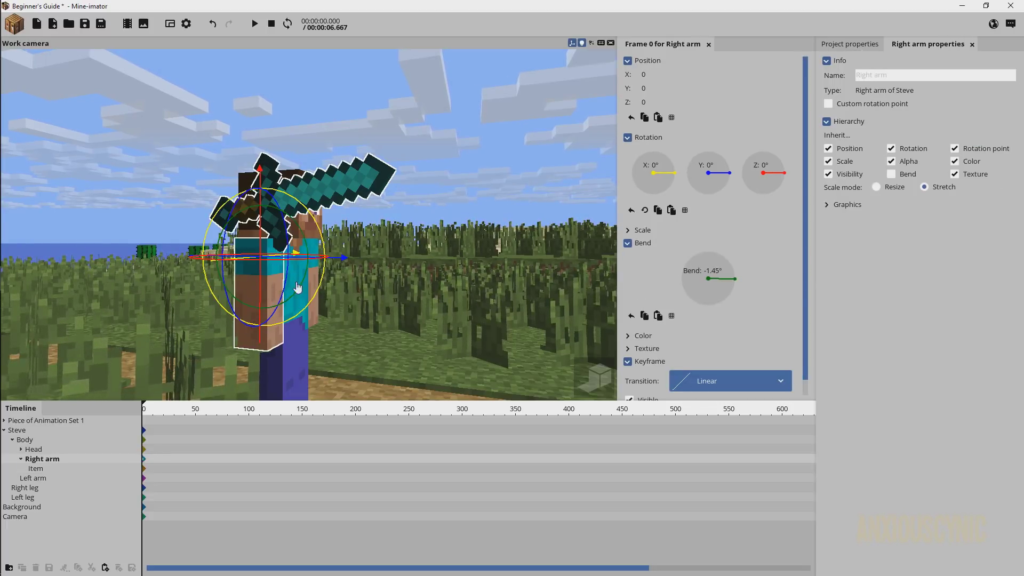
pyautogui.moveTo(277, 298); pyautogui.dragTo(247, 276)
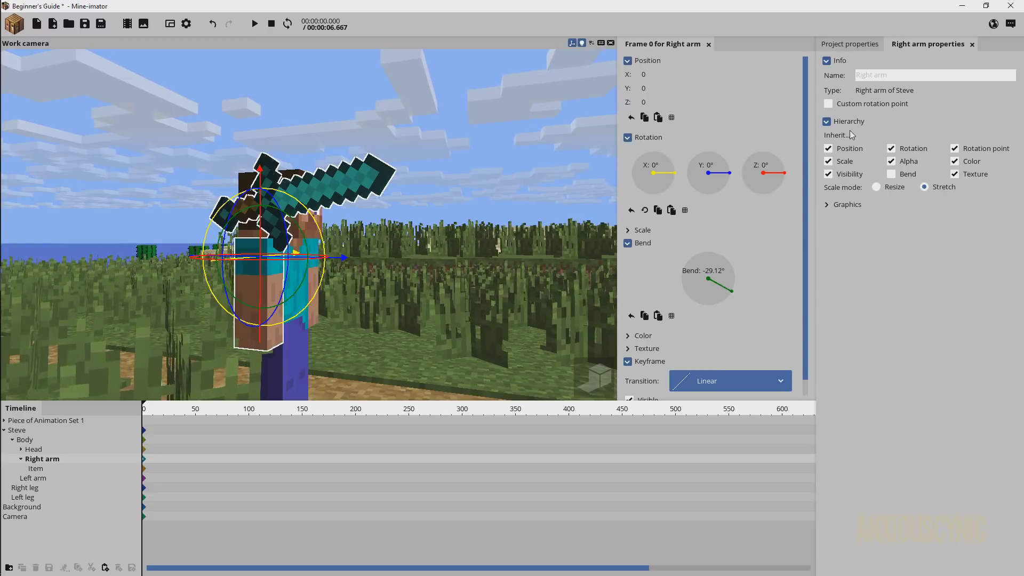
pyautogui.click(350, 185)
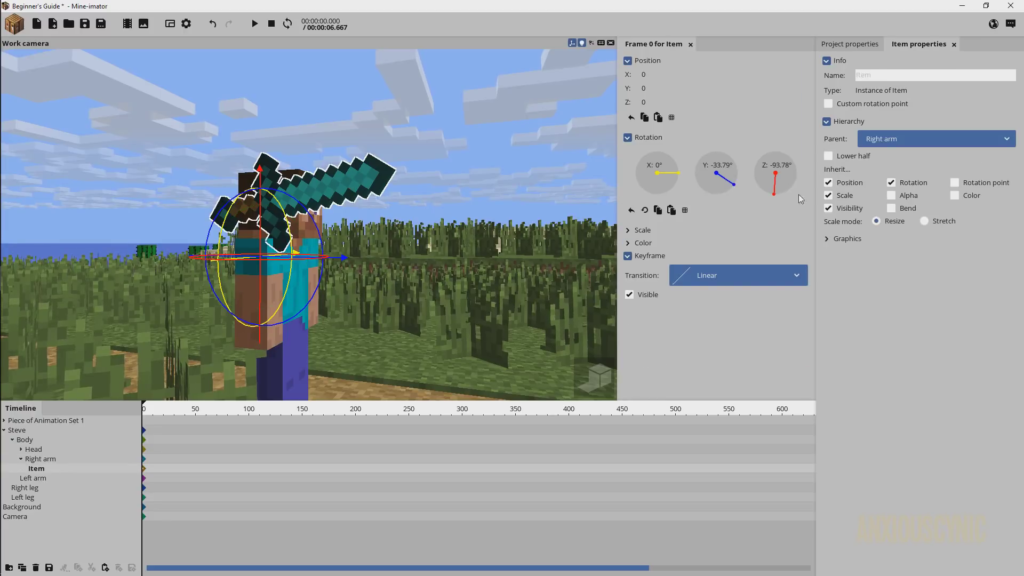
pyautogui.click(847, 159)
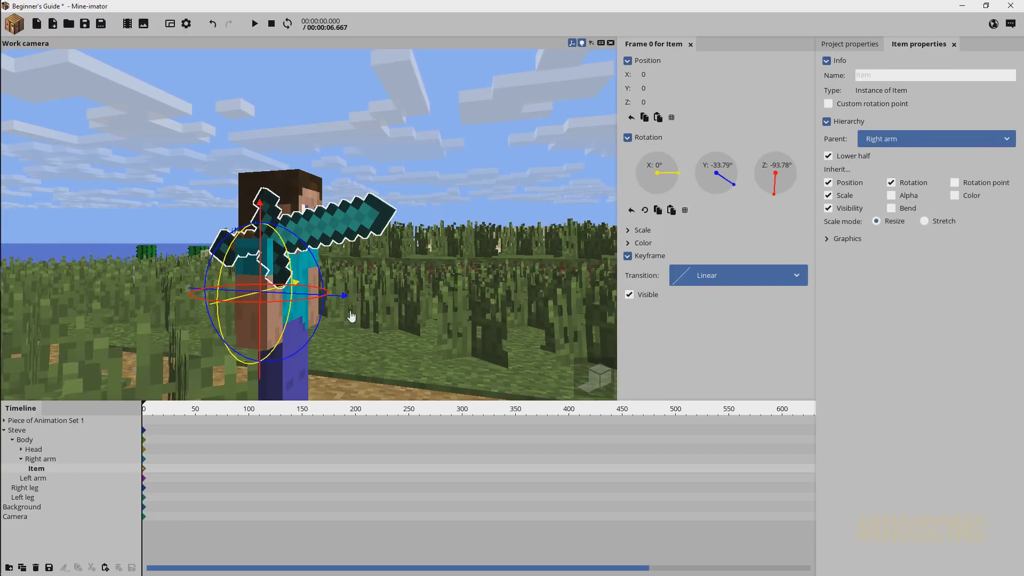
pyautogui.moveTo(398, 311); pyautogui.dragTo(280, 275, button='middle')
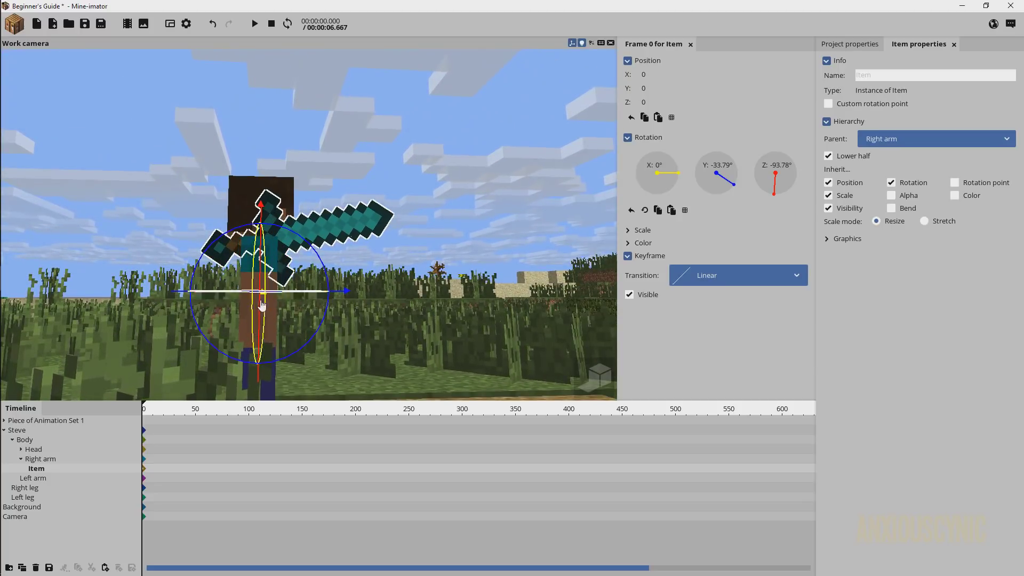
pyautogui.moveTo(272, 263)
pyautogui.mouseDown()
pyautogui.moveTo(245, 211)
pyautogui.moveTo(257, 230)
pyautogui.mouseUp()
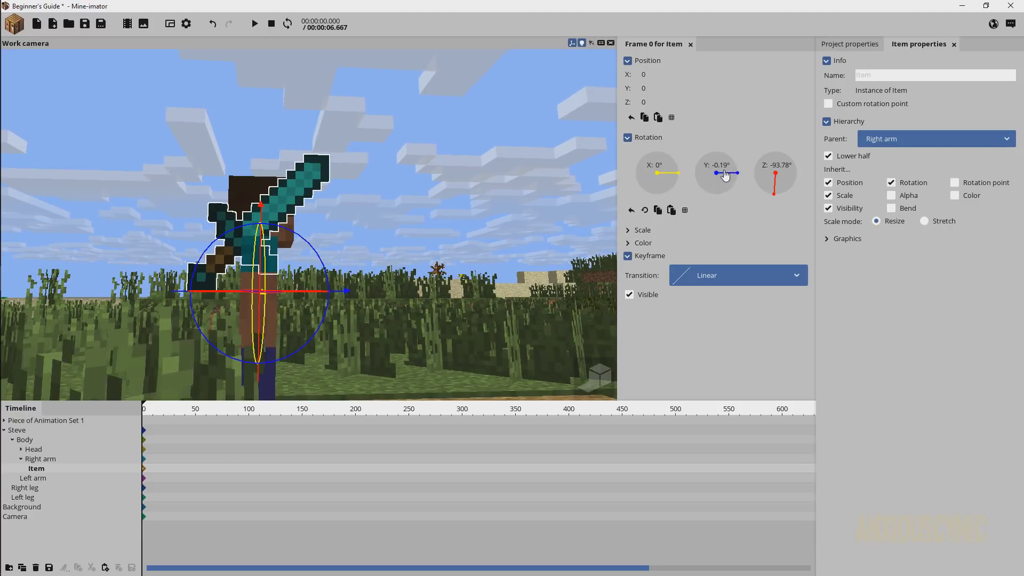
# - Reset the sword's Y rotation to 0° and enable a custom rotation point, adjusting Z
pyautogui.rightClick(723, 175)
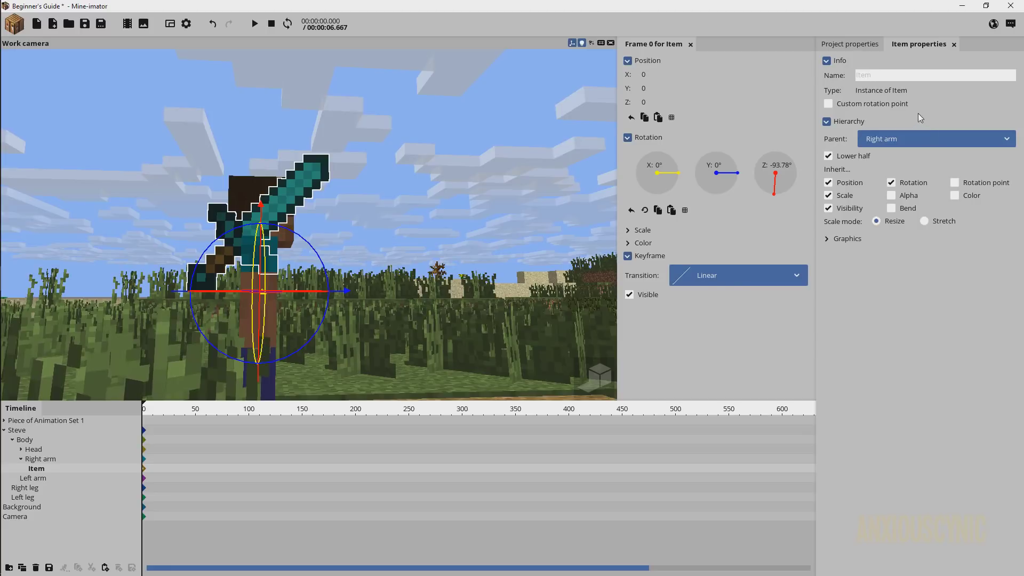
pyautogui.click(874, 105)
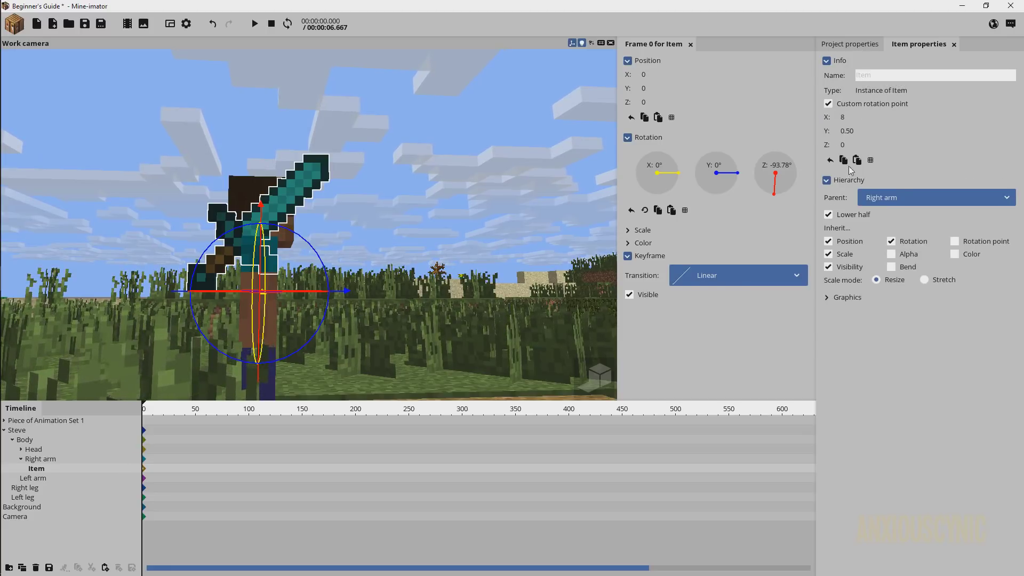
pyautogui.moveTo(848, 144); pyautogui.dragTo(876, 145)
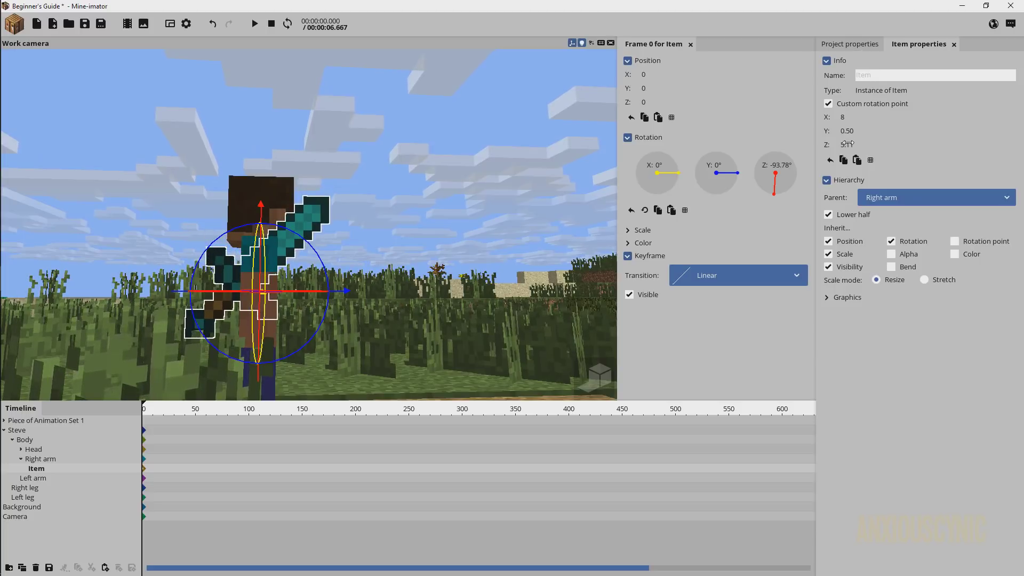
pyautogui.click(880, 148)
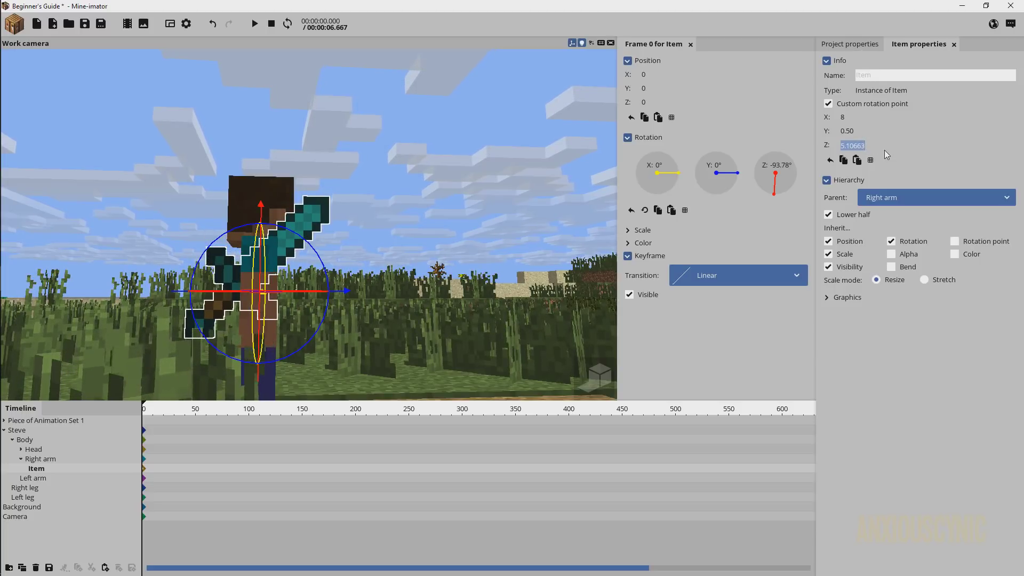
pyautogui.write('7')
pyautogui.press('Return')
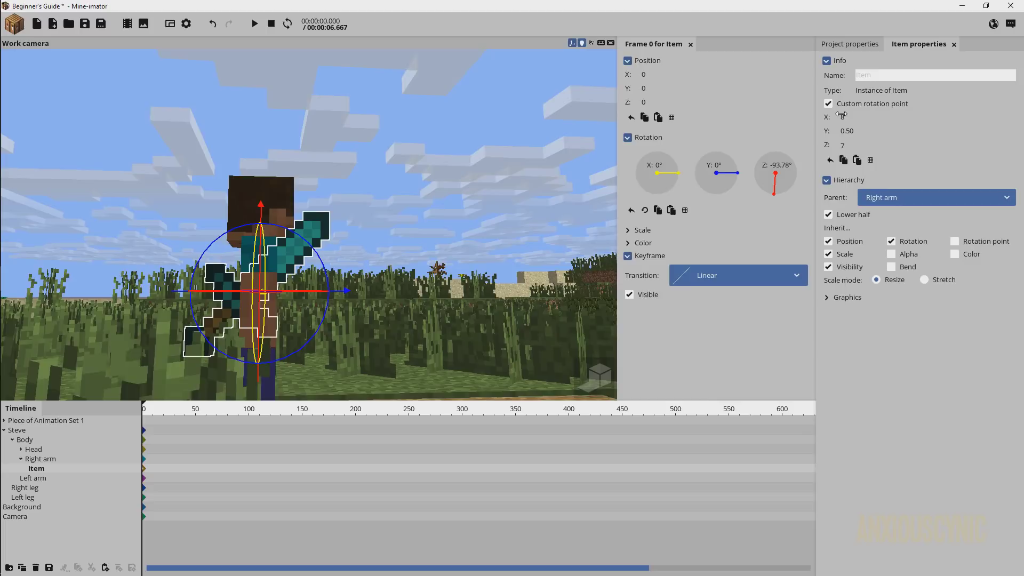
# - Set the rotation point to X 5, Z 5, then try and undo a Y rotation
pyautogui.moveTo(840, 115); pyautogui.dragTo(841, 117)
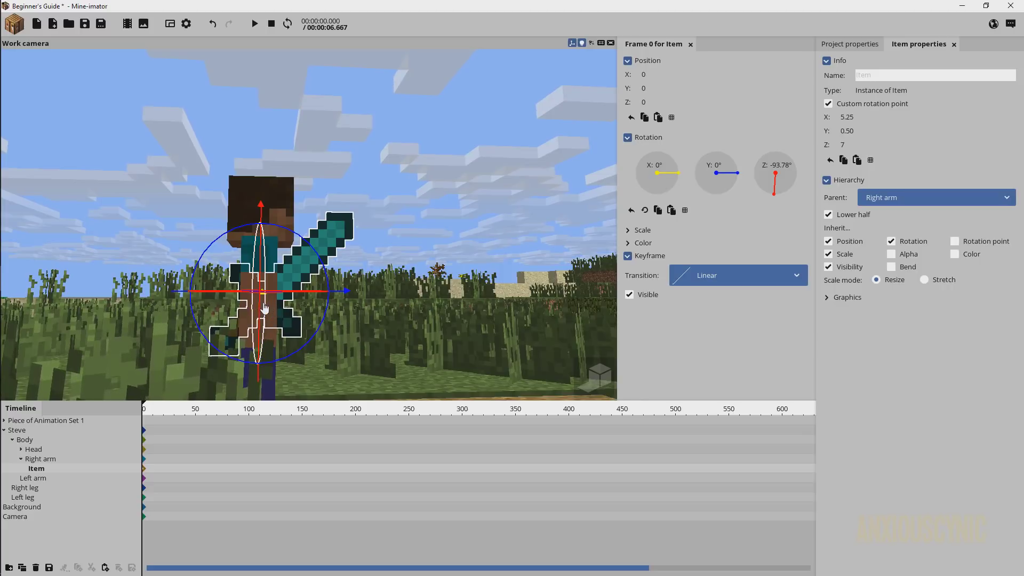
pyautogui.click(847, 117)
pyautogui.write('6')
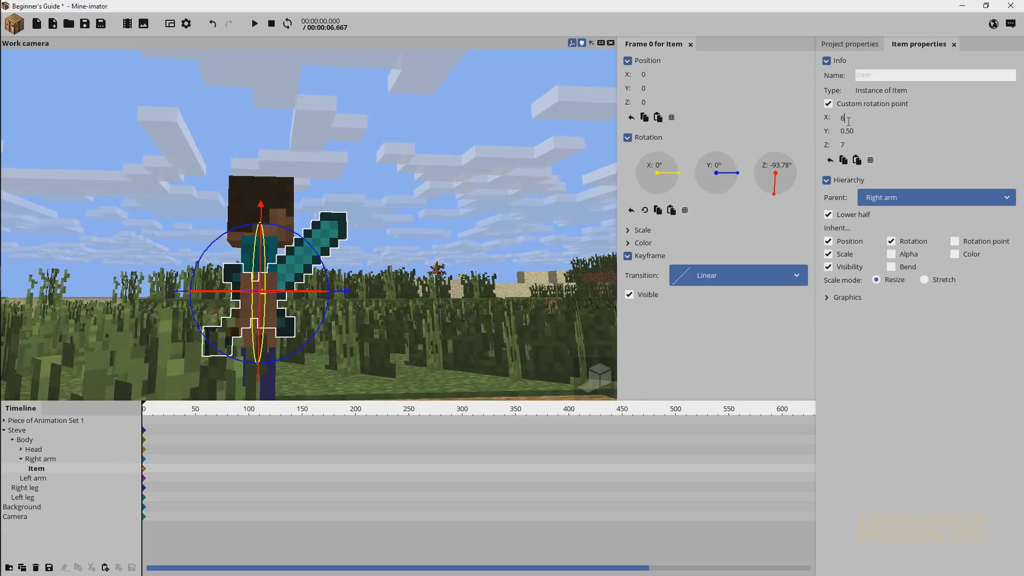
pyautogui.press('BackSpace')
pyautogui.write('5')
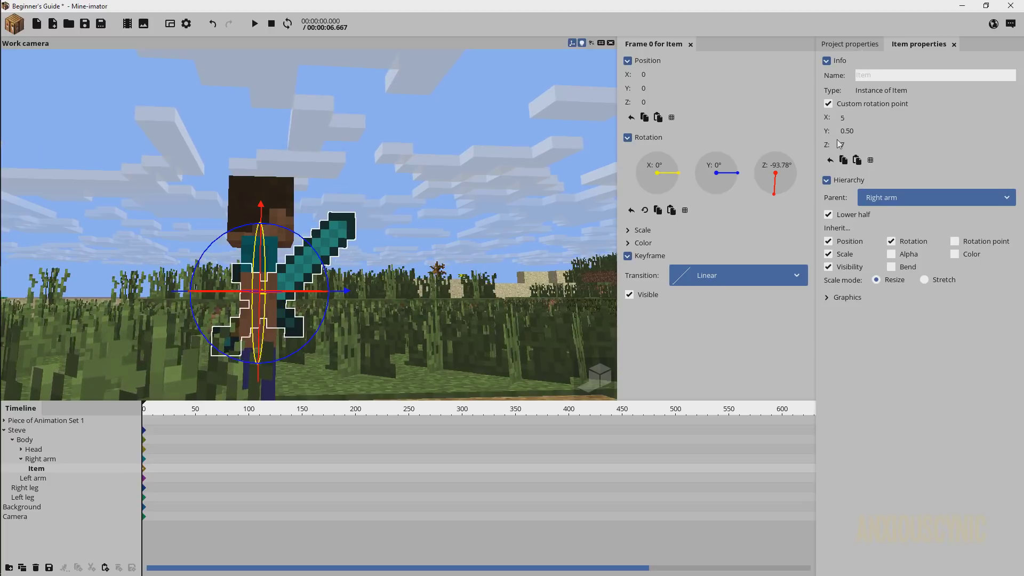
pyautogui.click(852, 145)
pyautogui.write('5')
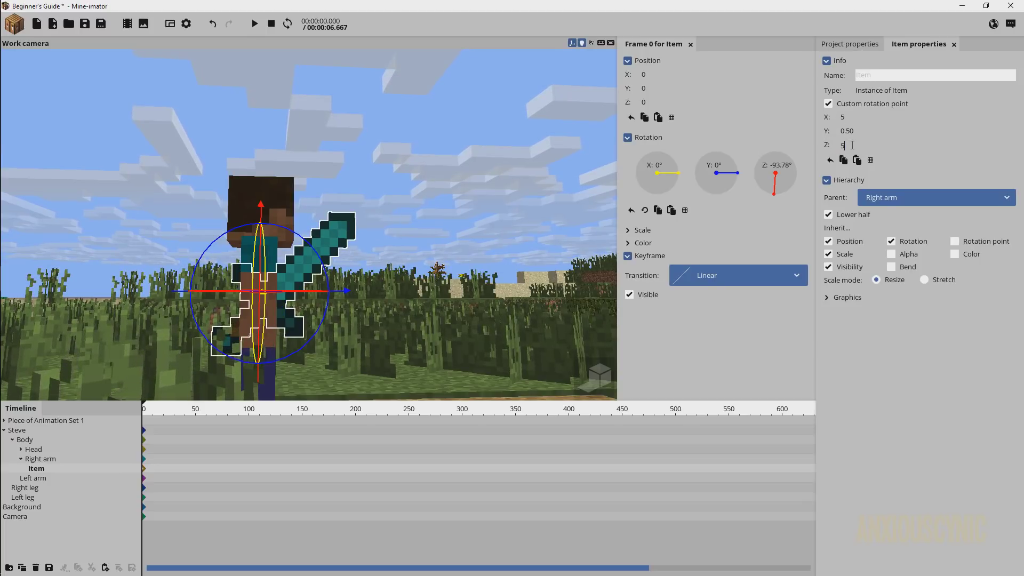
pyautogui.moveTo(305, 228)
pyautogui.mouseDown()
pyautogui.moveTo(184, 202)
pyautogui.moveTo(280, 228)
pyautogui.mouseUp()
pyautogui.hotkey('ctrl', 'z')
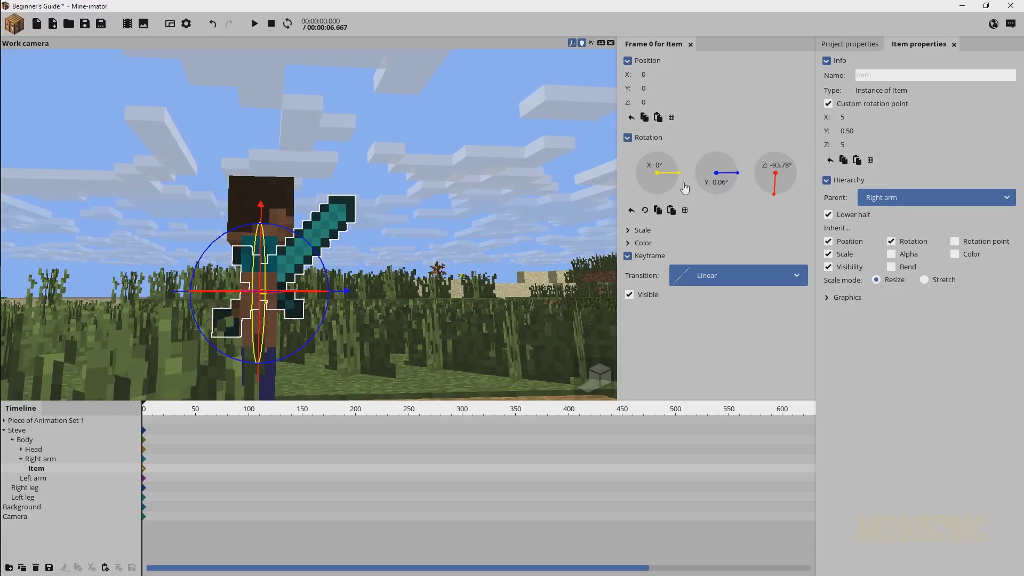
# - Move the sword to Position Y 2.58, Z -3.40 and set its uniform scale to 0.75
pyautogui.moveTo(353, 277); pyautogui.dragTo(353, 277, button='middle')
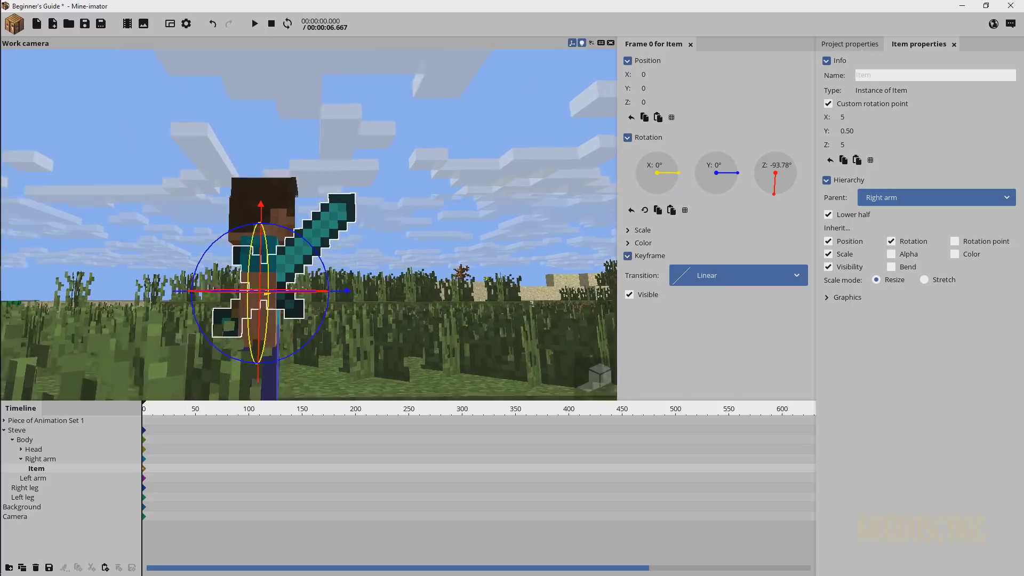
pyautogui.scroll(3, 400, 256)
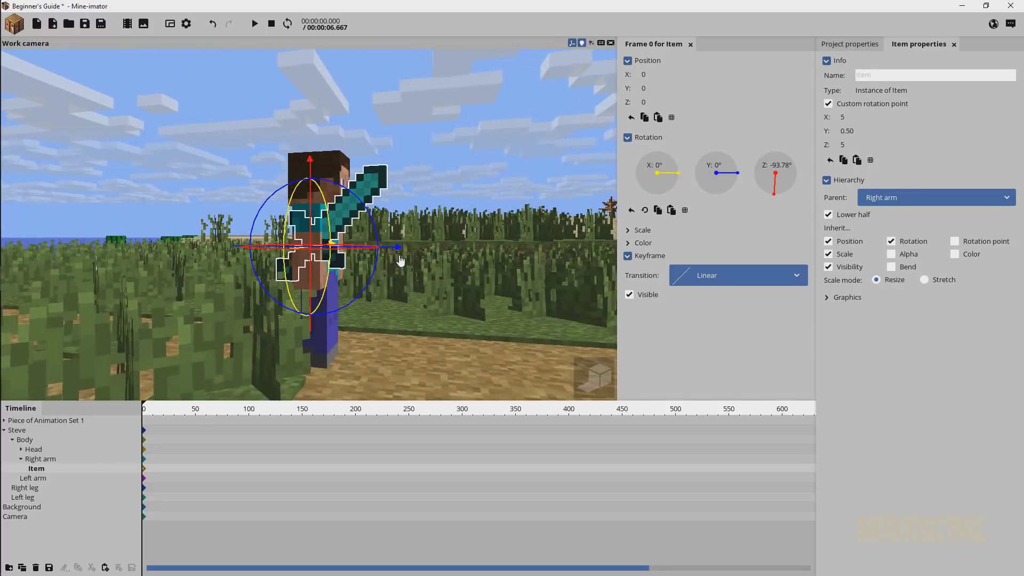
pyautogui.scroll(2, 403, 256)
pyautogui.moveTo(404, 257)
pyautogui.mouseDown()
pyautogui.moveTo(445, 265)
pyautogui.moveTo(391, 218)
pyautogui.moveTo(337, 204)
pyautogui.mouseUp()
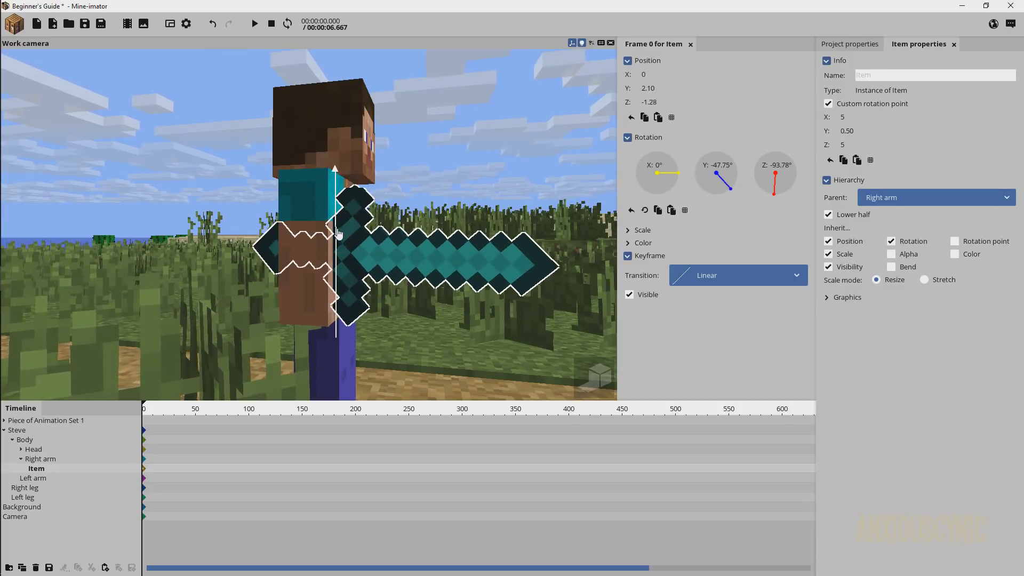
pyautogui.moveTo(425, 247); pyautogui.dragTo(429, 295)
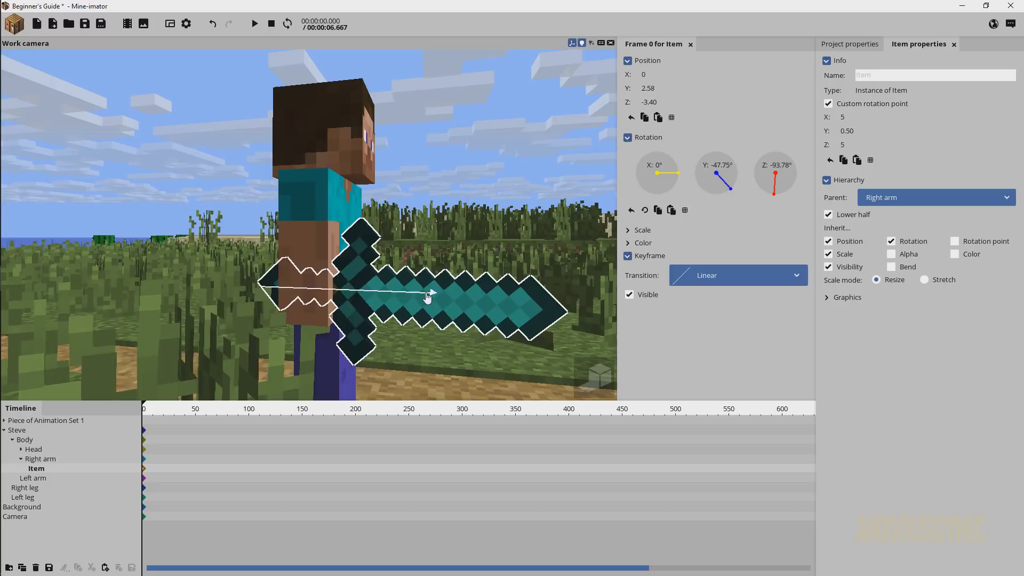
pyautogui.moveTo(424, 297)
pyautogui.mouseDown(button='middle')
pyautogui.moveTo(512, 297)
pyautogui.moveTo(476, 238)
pyautogui.mouseUp(button='middle')
pyautogui.scroll(-3, 560, 315)
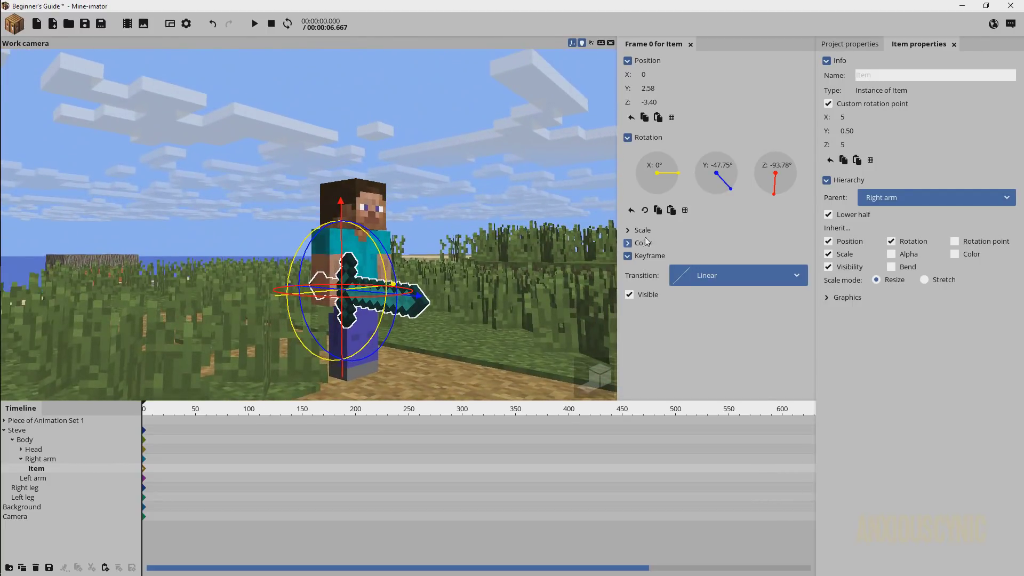
pyautogui.click(643, 233)
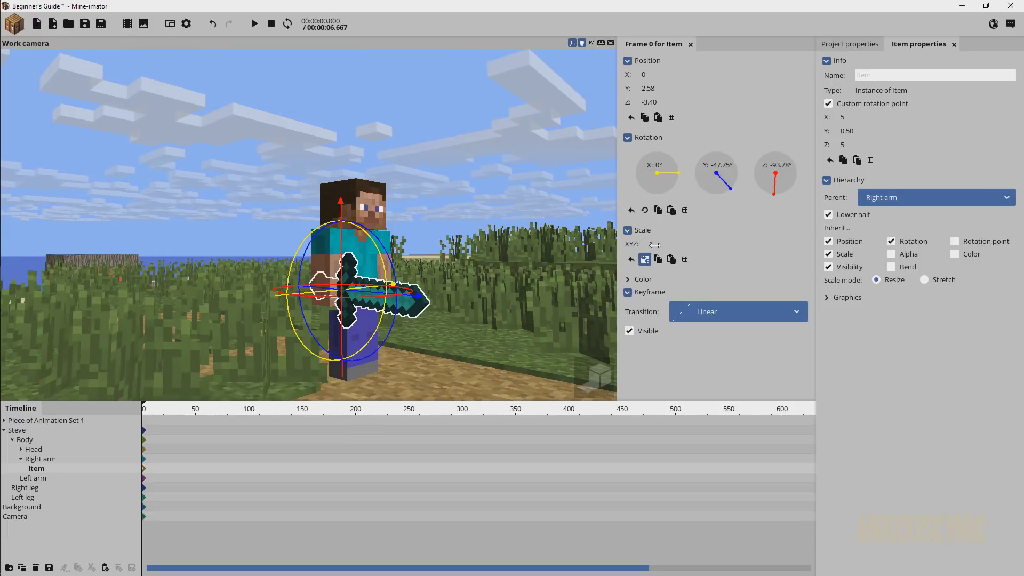
pyautogui.click(654, 245)
pyautogui.write('.')
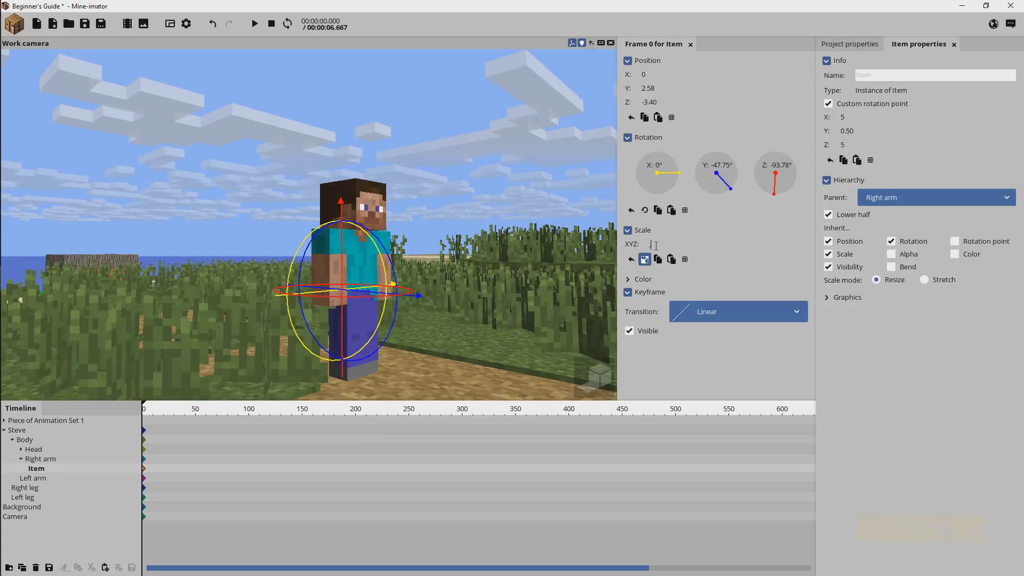
pyautogui.write('75')
# - Deselect the sword and save the project
pyautogui.click(432, 164)
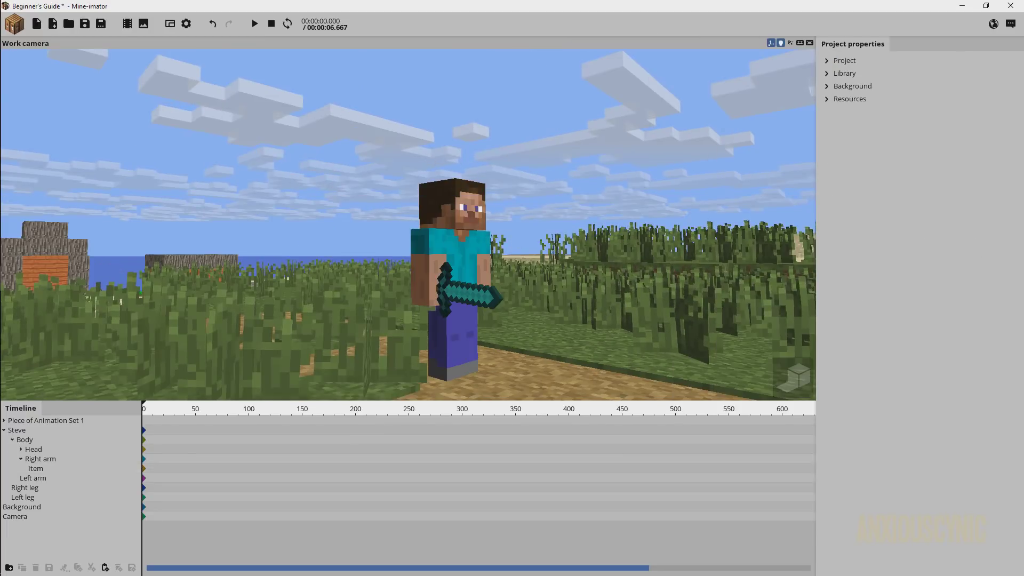
pyautogui.moveTo(439, 174); pyautogui.dragTo(439, 174, button='right')
pyautogui.moveTo(507, 236); pyautogui.dragTo(507, 236, button='right')
pyautogui.hotkey('ctrl', 's')
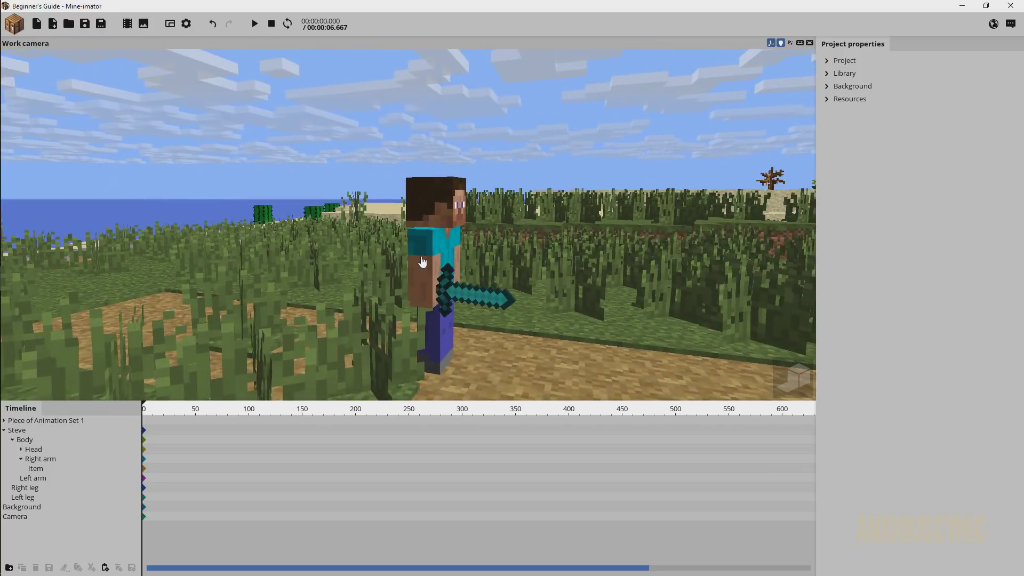
# - Bend Steve's right arm to -25.60° with a slight X tilt and save again
pyautogui.click(432, 241)
pyautogui.click(326, 253)
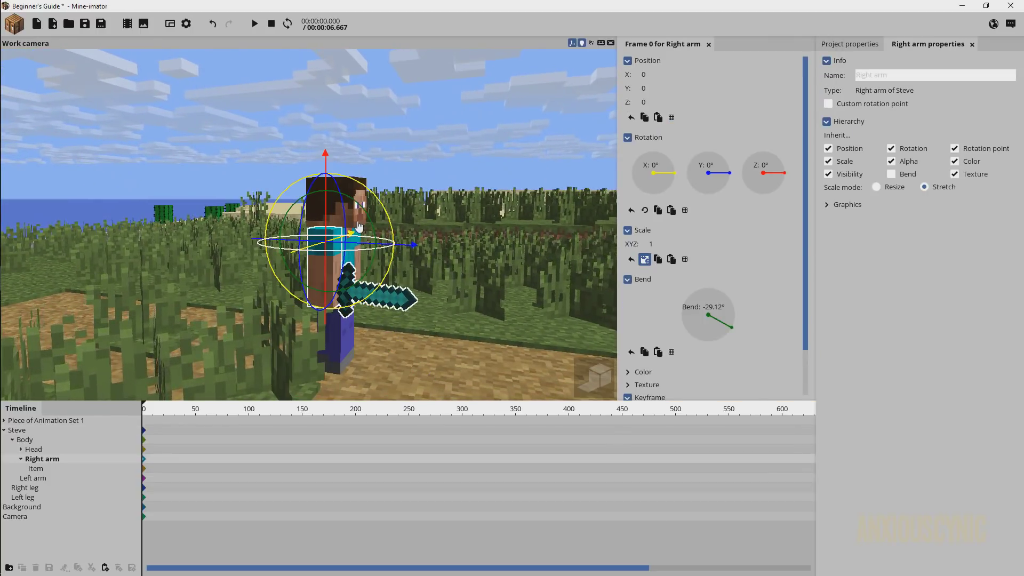
pyautogui.moveTo(294, 205)
pyautogui.mouseDown()
pyautogui.moveTo(260, 181)
pyautogui.moveTo(376, 202)
pyautogui.moveTo(357, 206)
pyautogui.moveTo(365, 188)
pyautogui.moveTo(414, 245)
pyautogui.mouseUp()
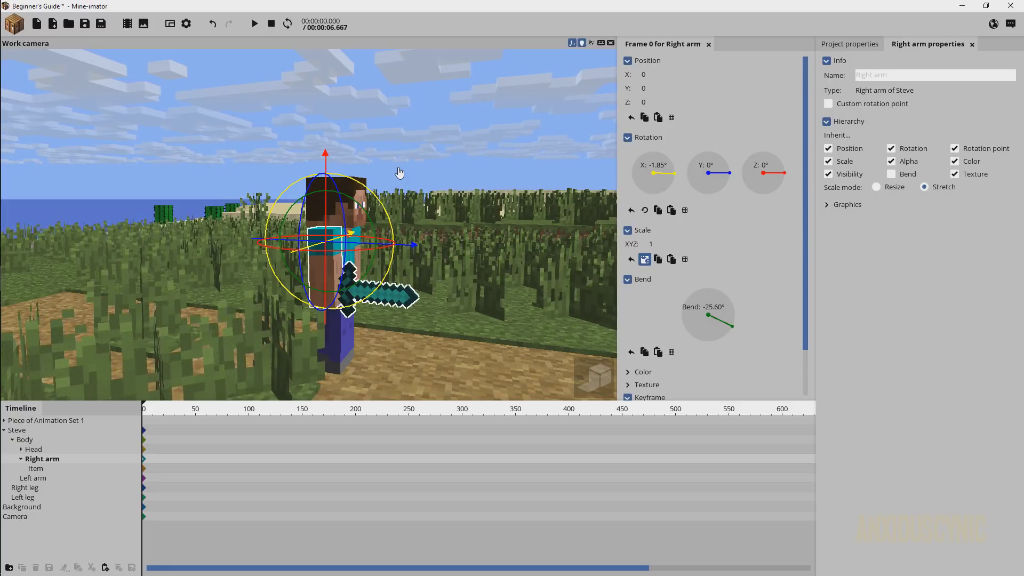
pyautogui.click(85, 24)
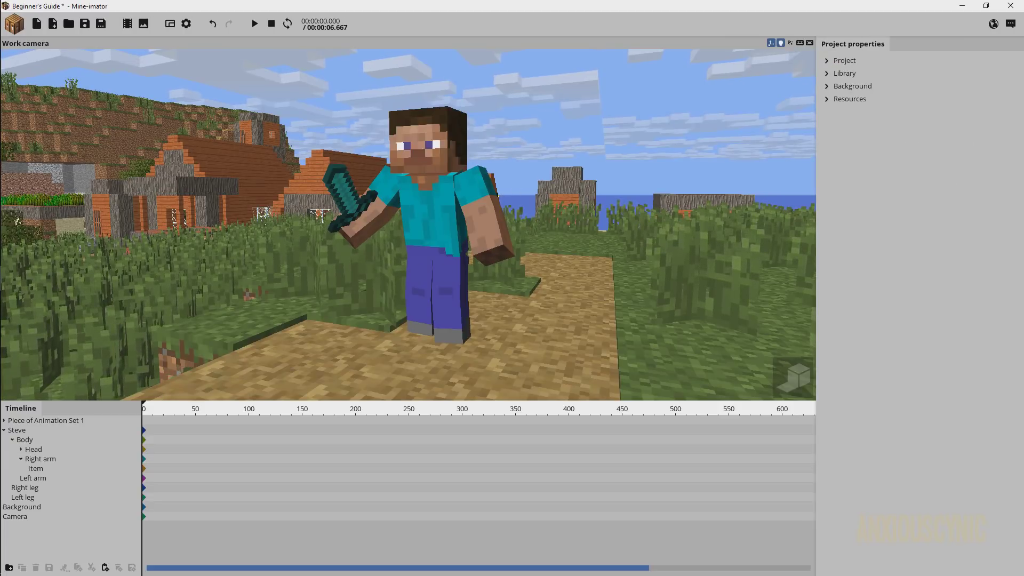
pyautogui.moveTo(352, 200); pyautogui.dragTo(353, 200, button='right')
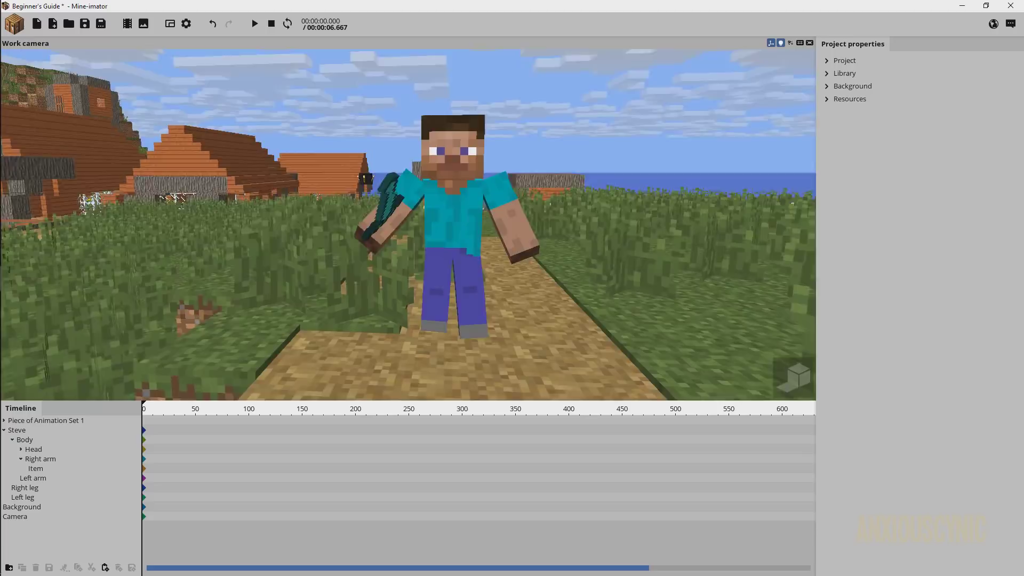
pyautogui.moveTo(532, 176); pyautogui.dragTo(532, 176, button='right')
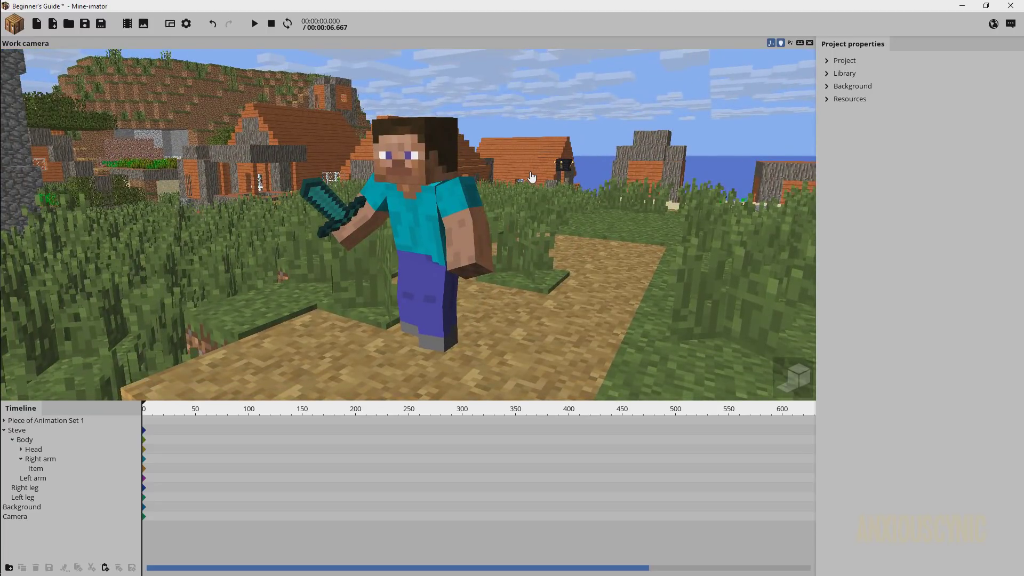